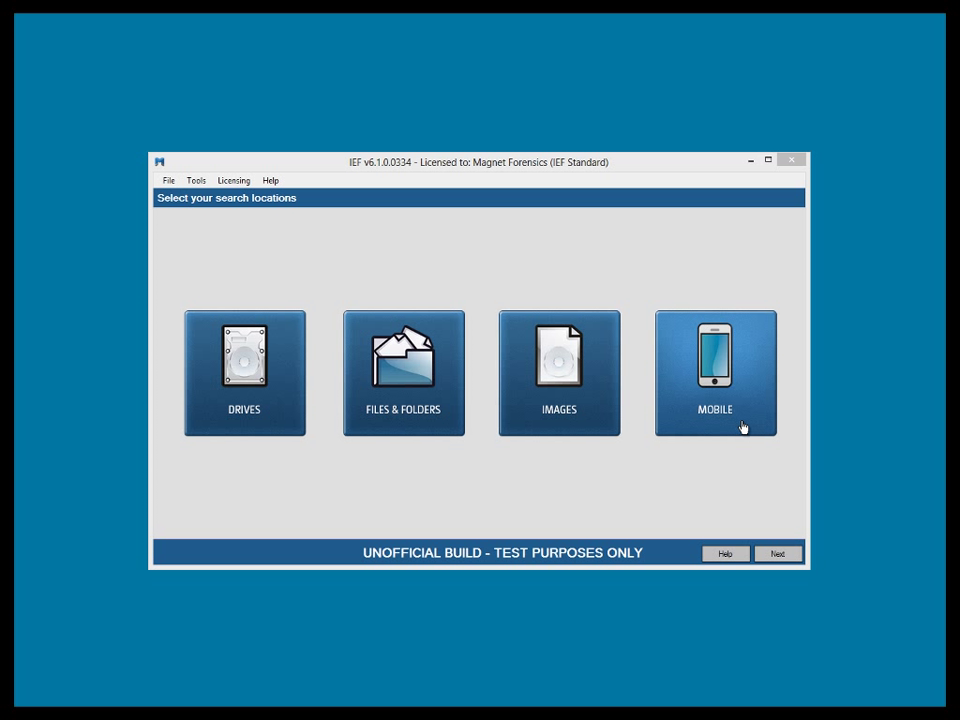
- Load the Android mobile image galaxySImage.dd from the Evidence_Files folder as the evidence source
left_click(743, 427)
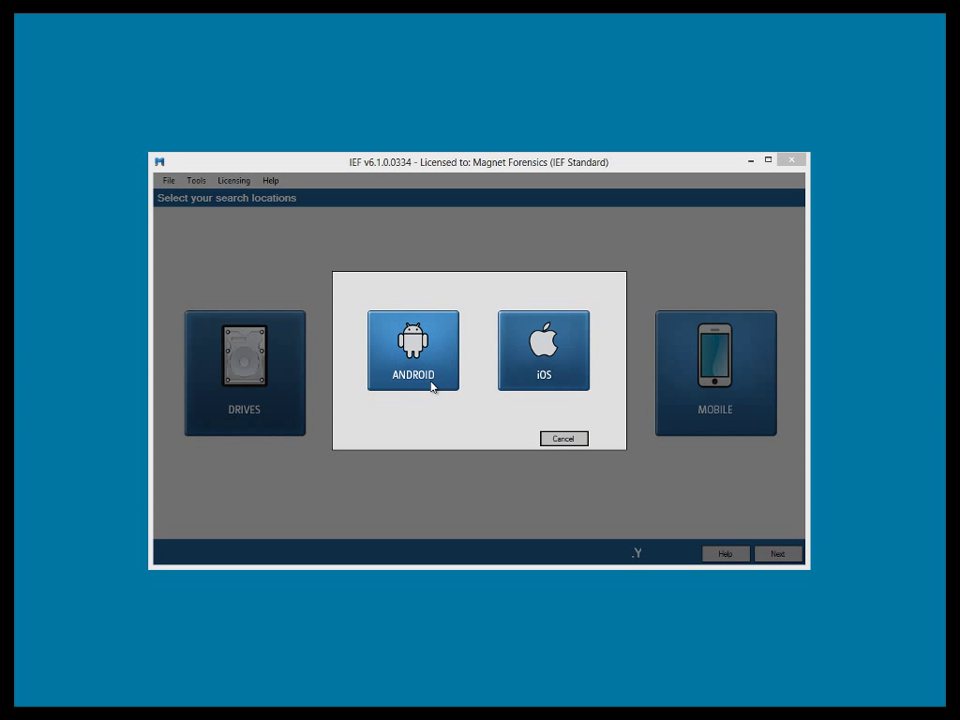
left_click(433, 387)
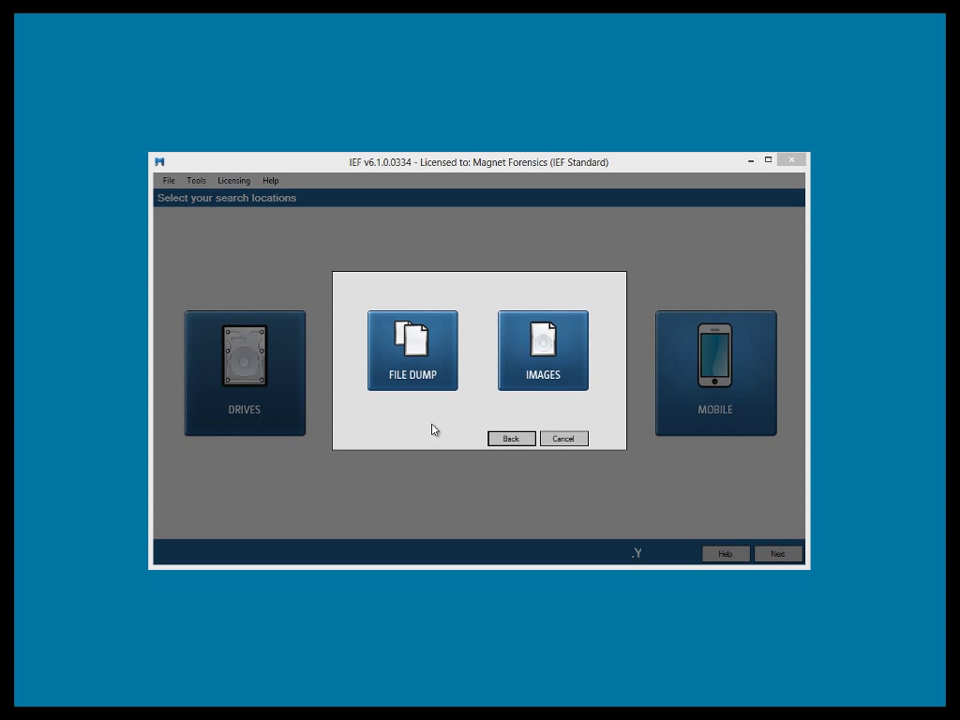
left_click(524, 386)
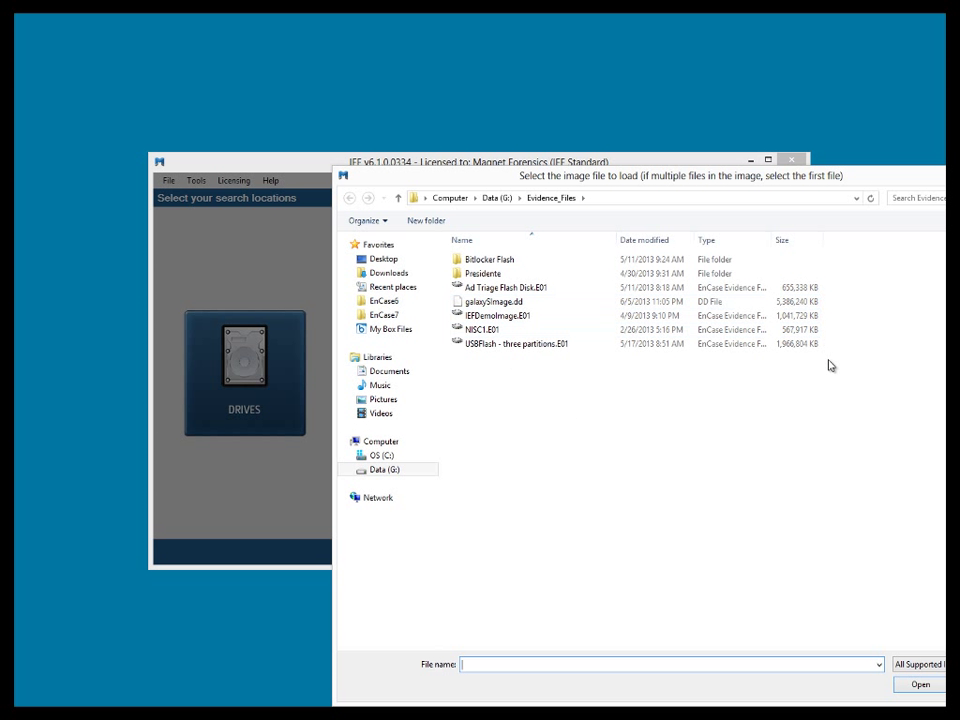
left_click(480, 302)
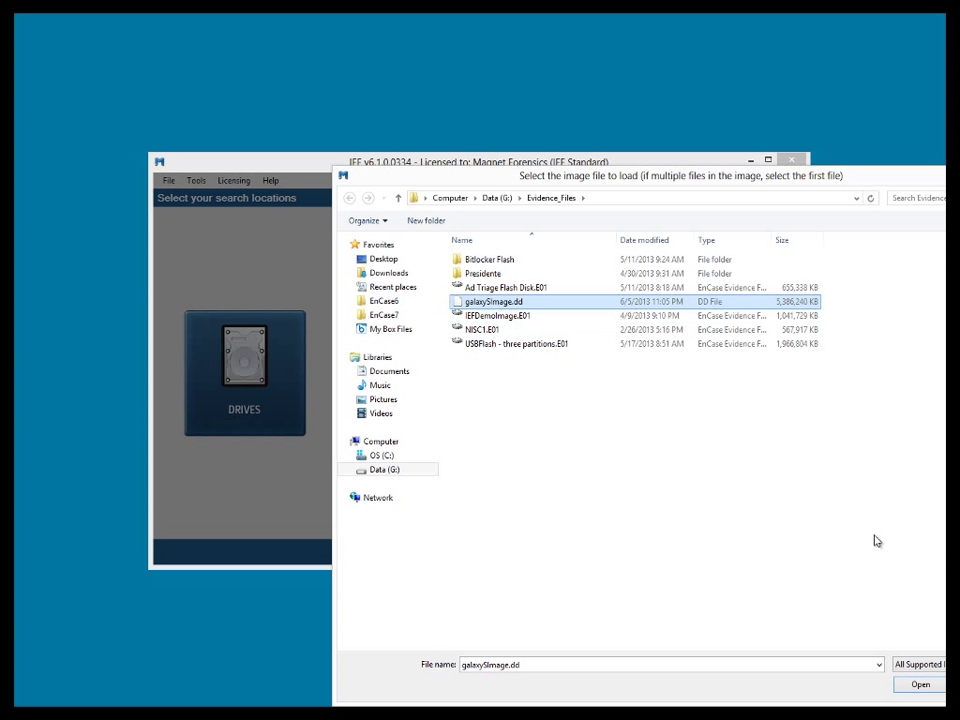
left_click(920, 686)
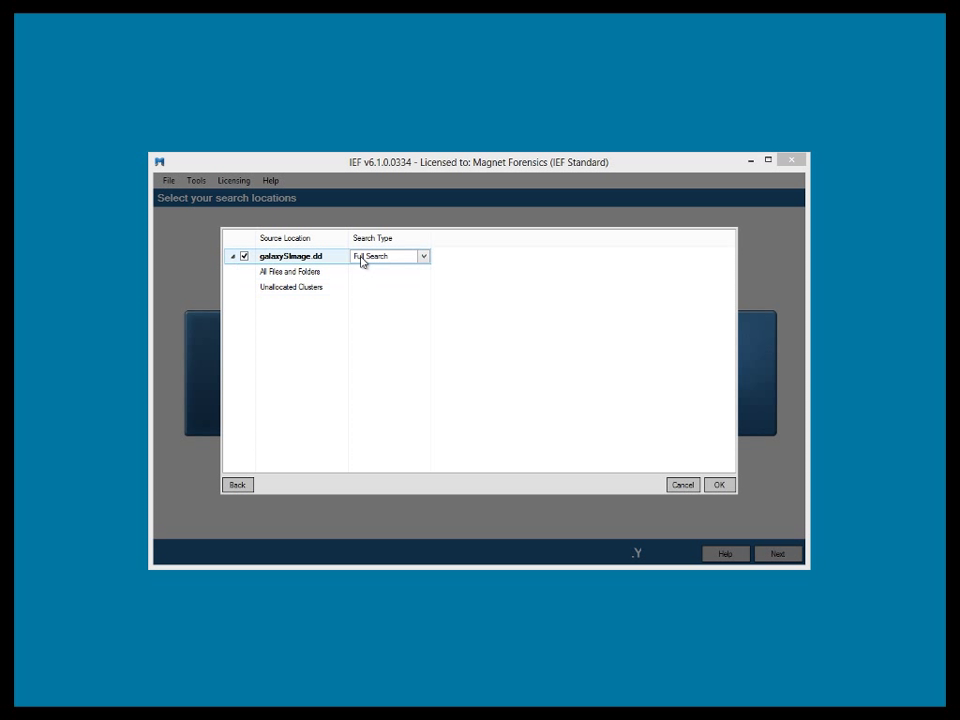
- Try Quick Search and the other search types for galaxySImage.dd, and return it to Full Search
left_click(424, 258)
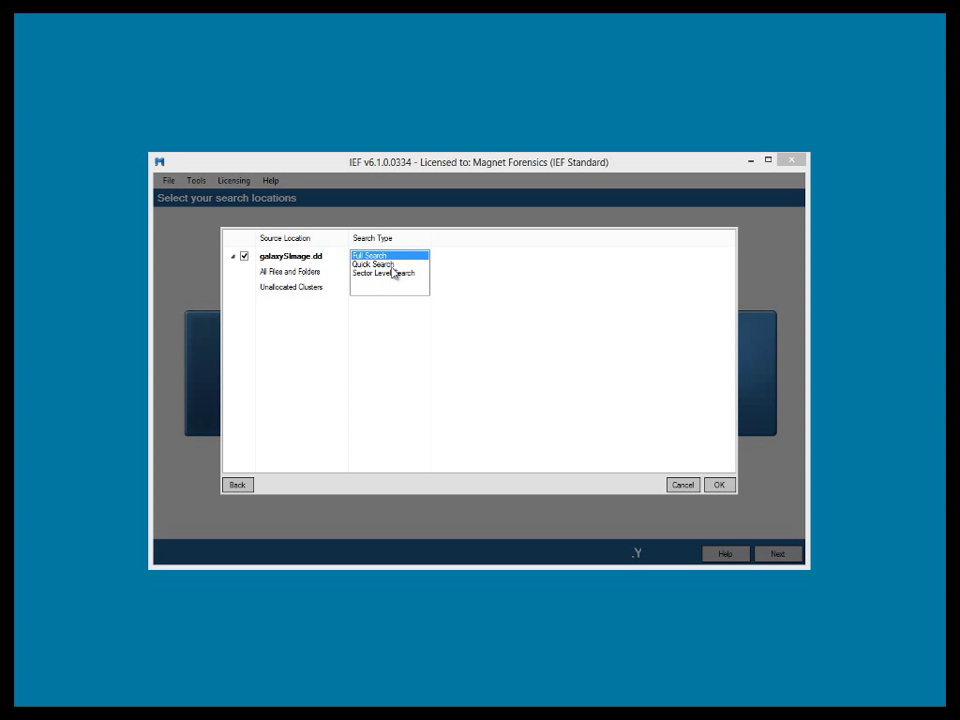
left_click(388, 264)
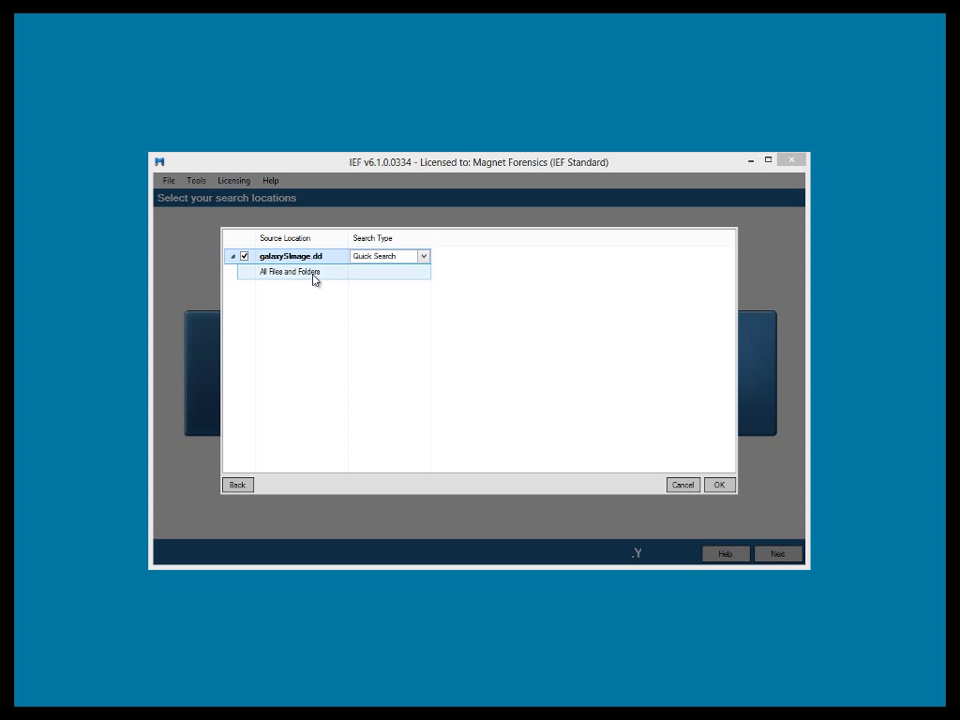
left_click(423, 257)
left_click(417, 277)
left_click(424, 257)
left_click(422, 259)
left_click(418, 257)
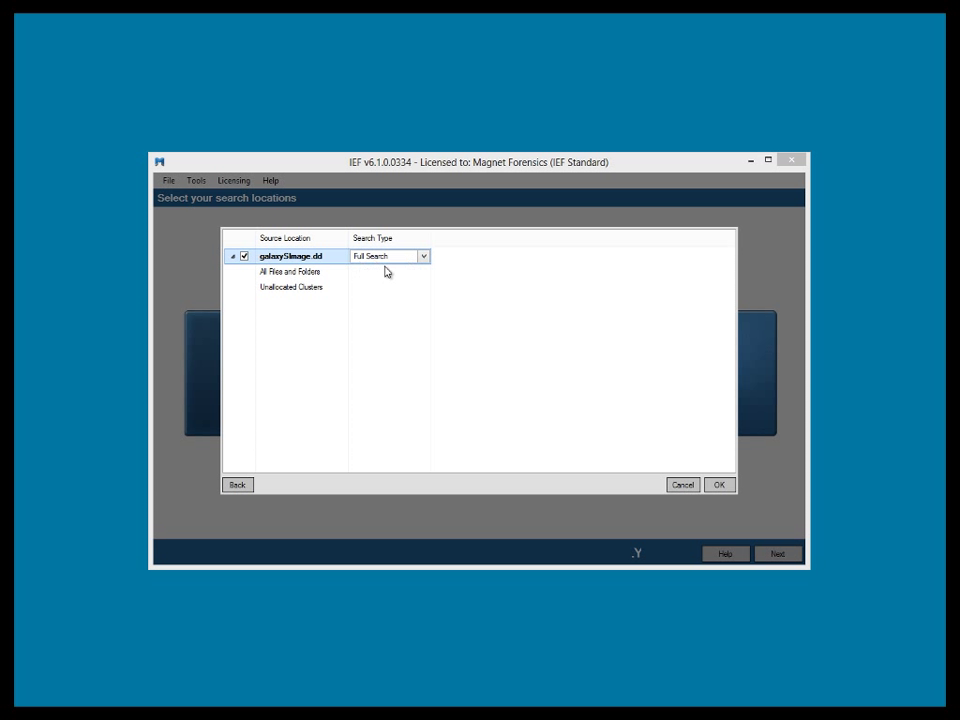
- Confirm the Full Search of galaxySImage.dd as search location and select all Android artifacts for the search
left_click(720, 486)
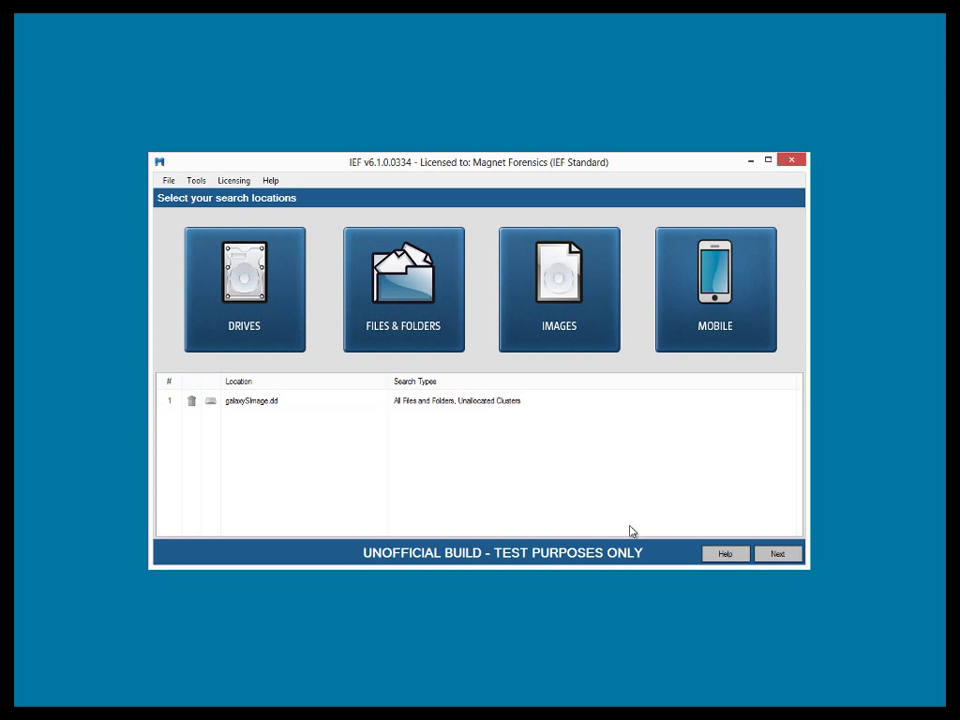
left_click(780, 556)
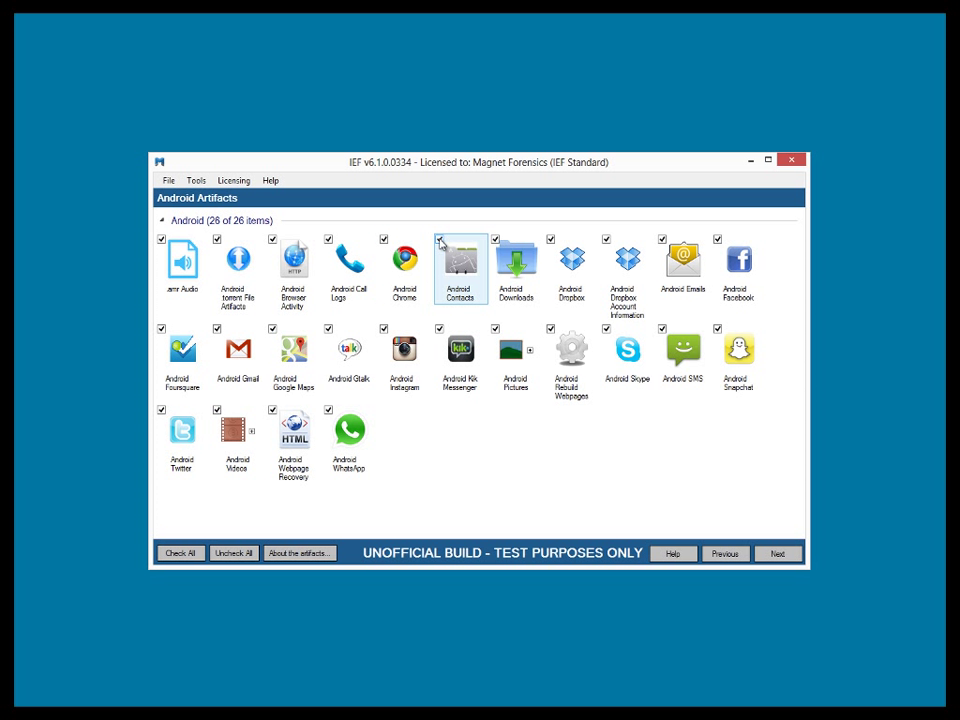
left_click(239, 558)
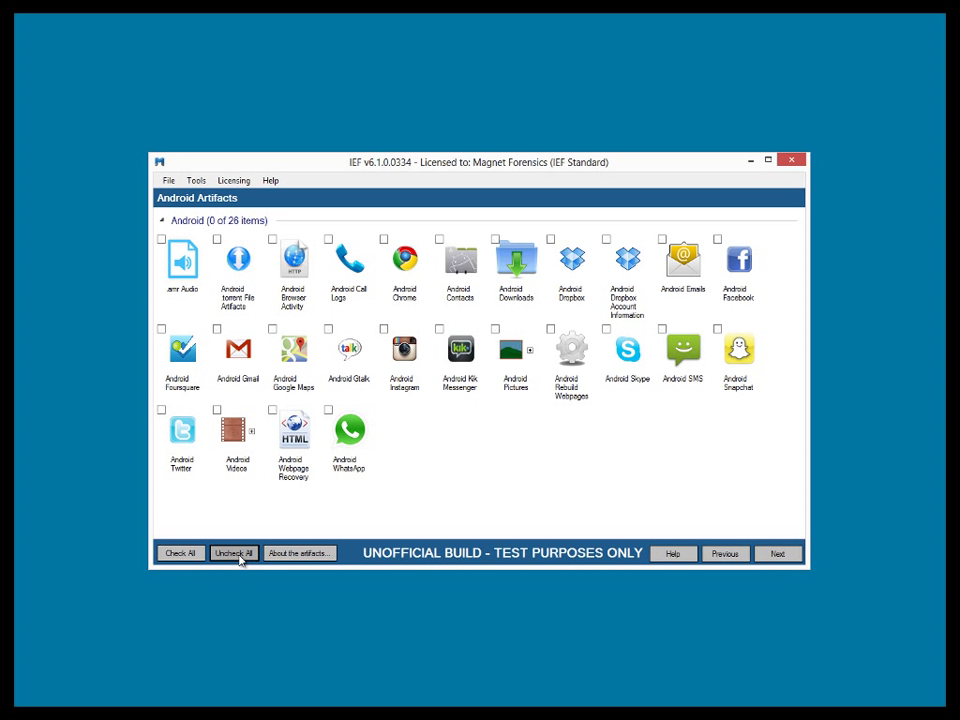
left_click(184, 554)
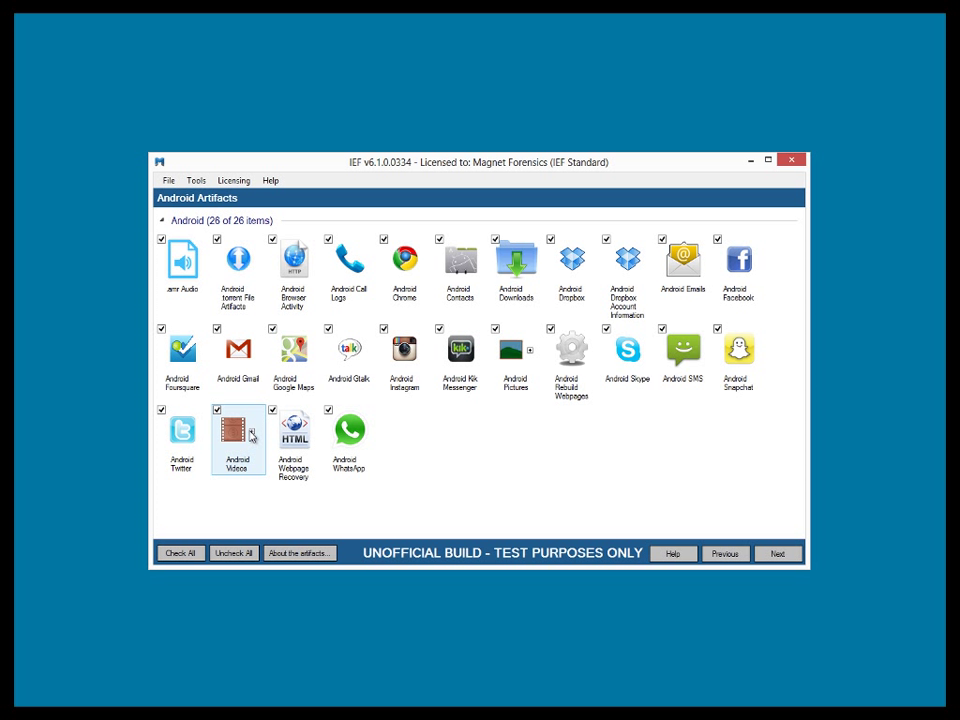
- Review the options for the Android Pictures and Android Videos artifacts without changing them
left_click(531, 353)
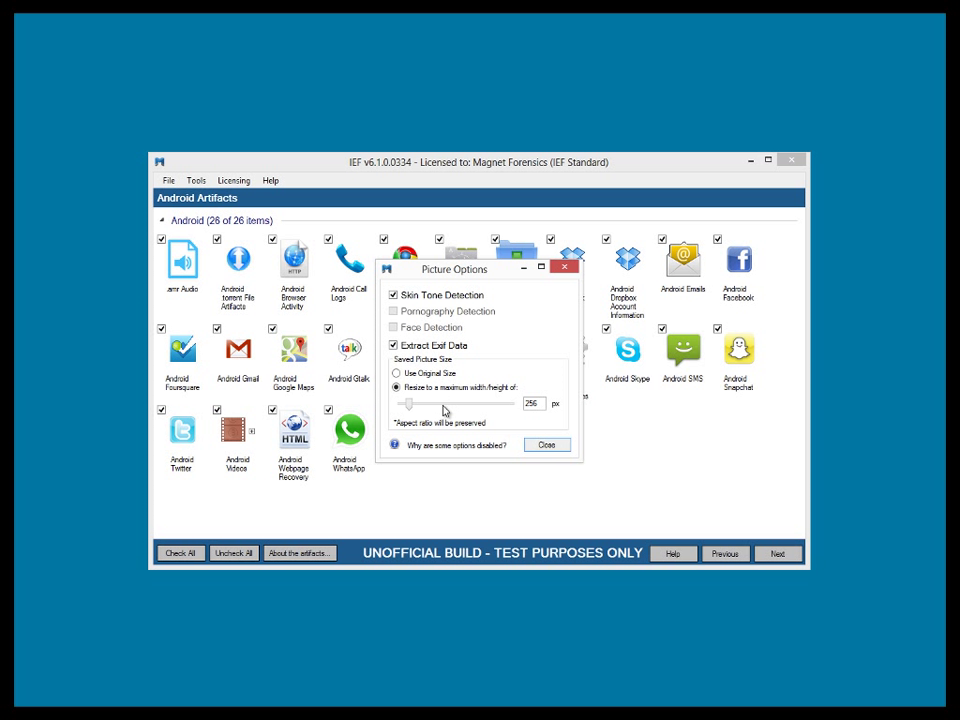
left_click(552, 449)
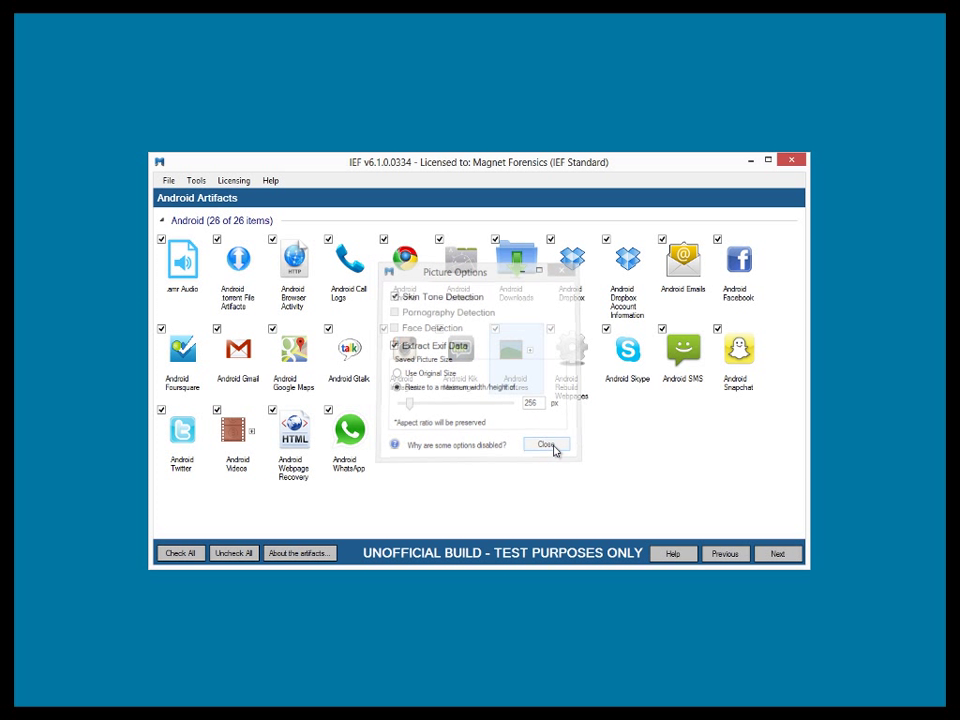
left_click(252, 432)
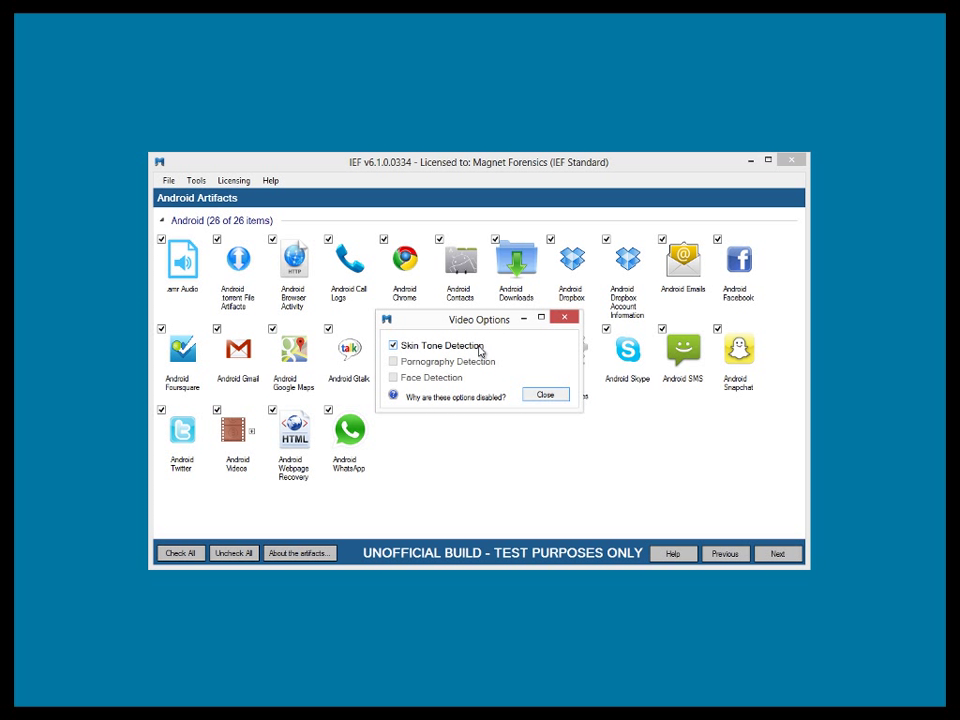
left_click(545, 397)
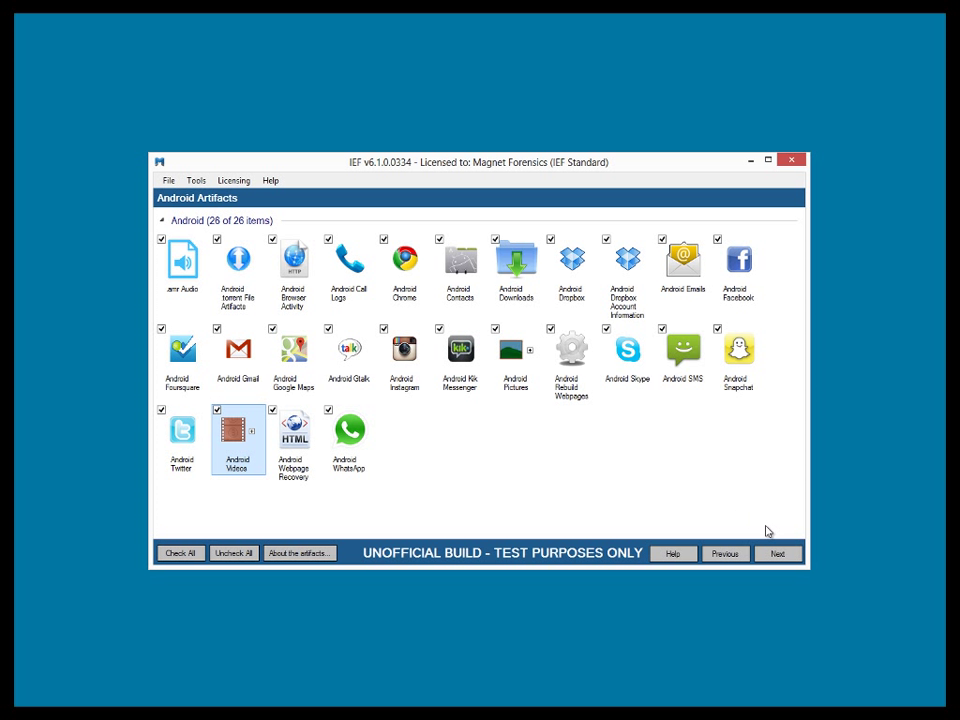
- Keep the proposed output path and case folder name, and start finding evidence without entering any case information
left_click(778, 554)
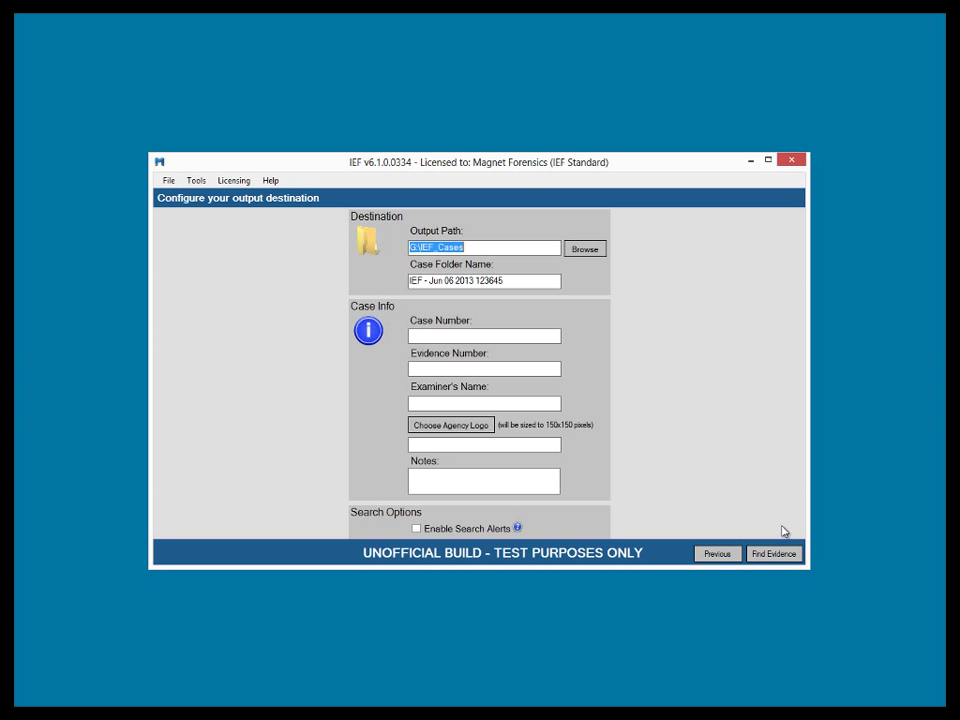
double_click(416, 281)
left_click_drag(436, 282, 506, 280)
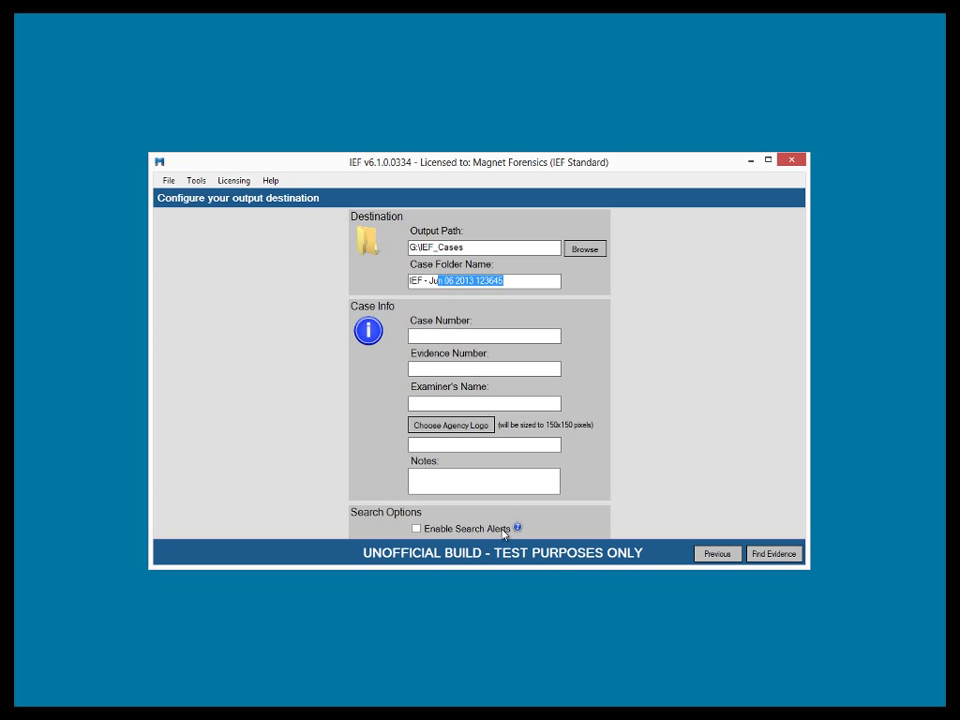
left_click(435, 336)
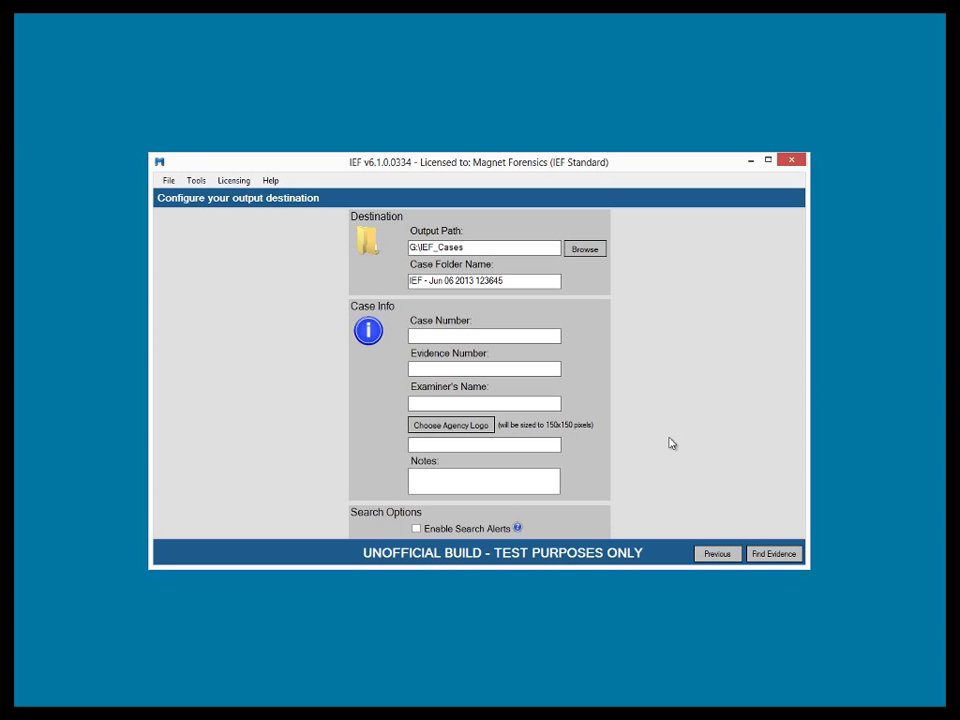
left_click(771, 558)
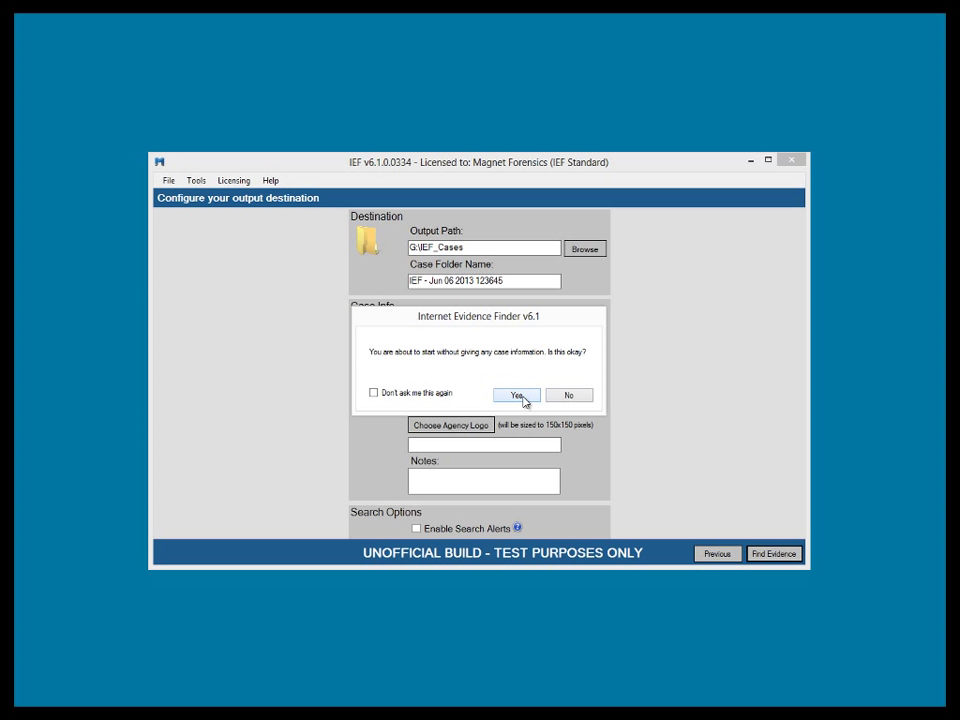
left_click(517, 395)
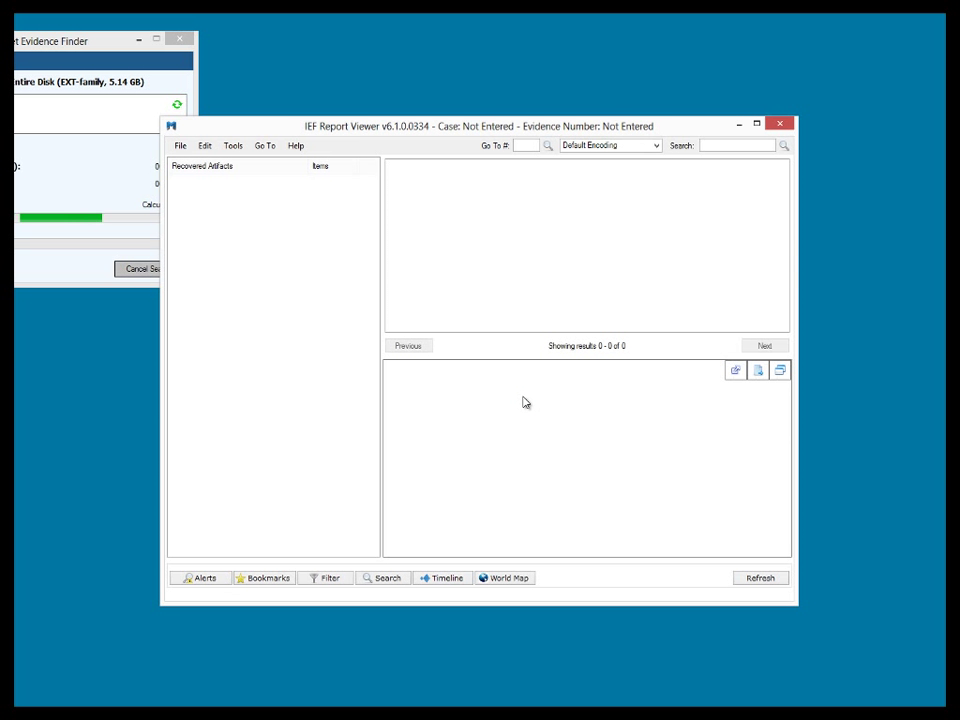
- Arrange the search status window and a smaller IEF Report Viewer window so both can be seen together
left_click_drag(467, 131, 581, 112)
left_click_drag(90, 41, 240, 53)
left_click_drag(412, 110, 451, 230)
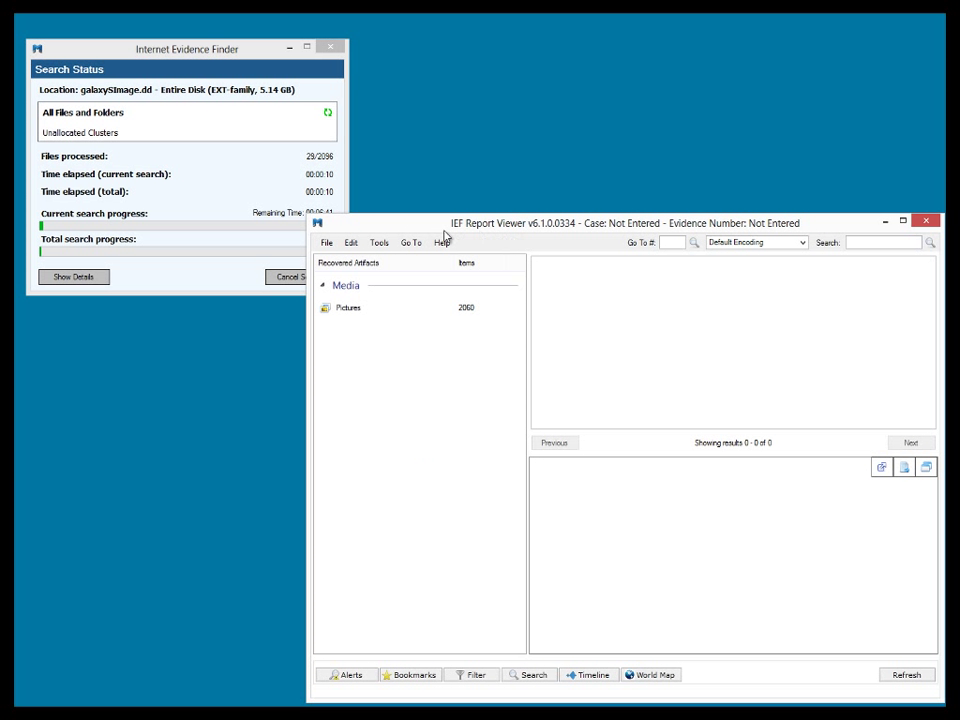
left_click_drag(307, 214, 379, 263)
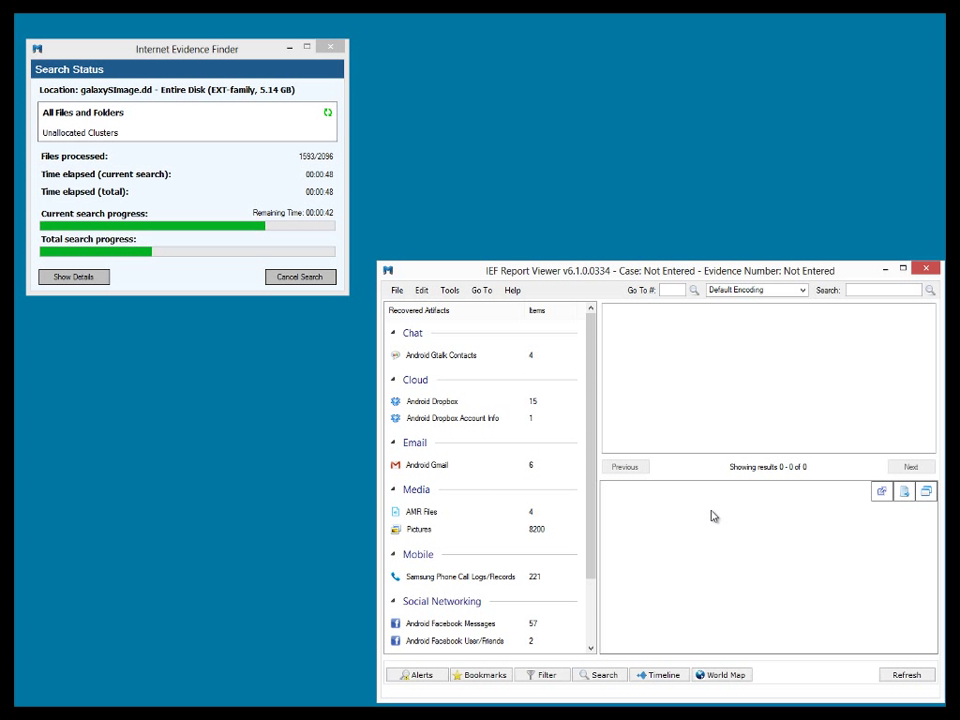
- Refresh the recovered artifacts while the search runs, and check the Report Viewer's auto-refresh rate setting
left_click(905, 677)
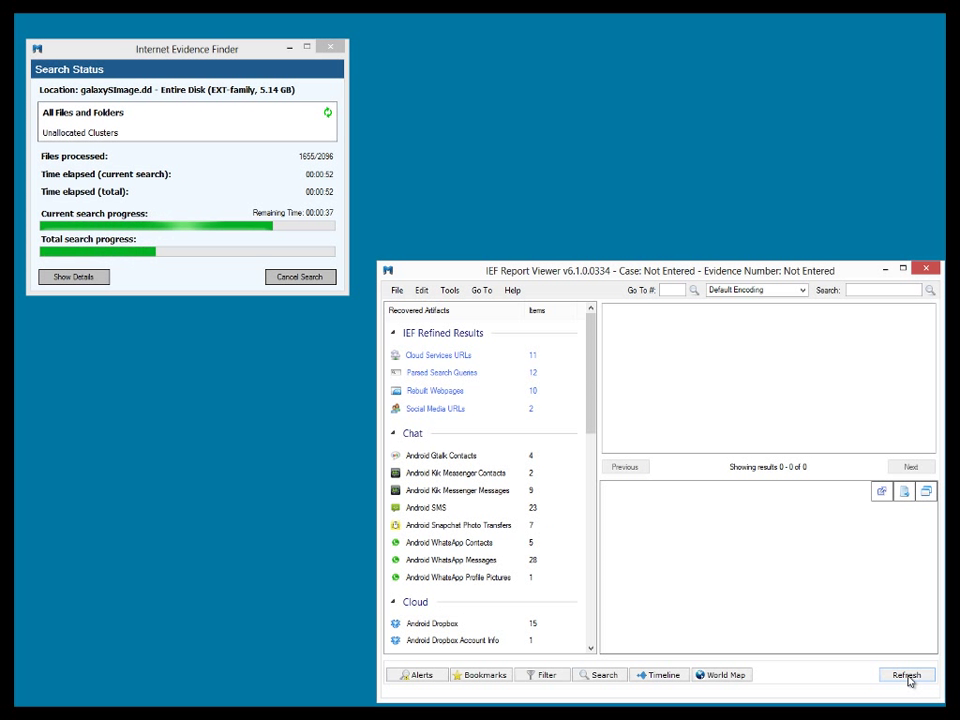
left_click(906, 676)
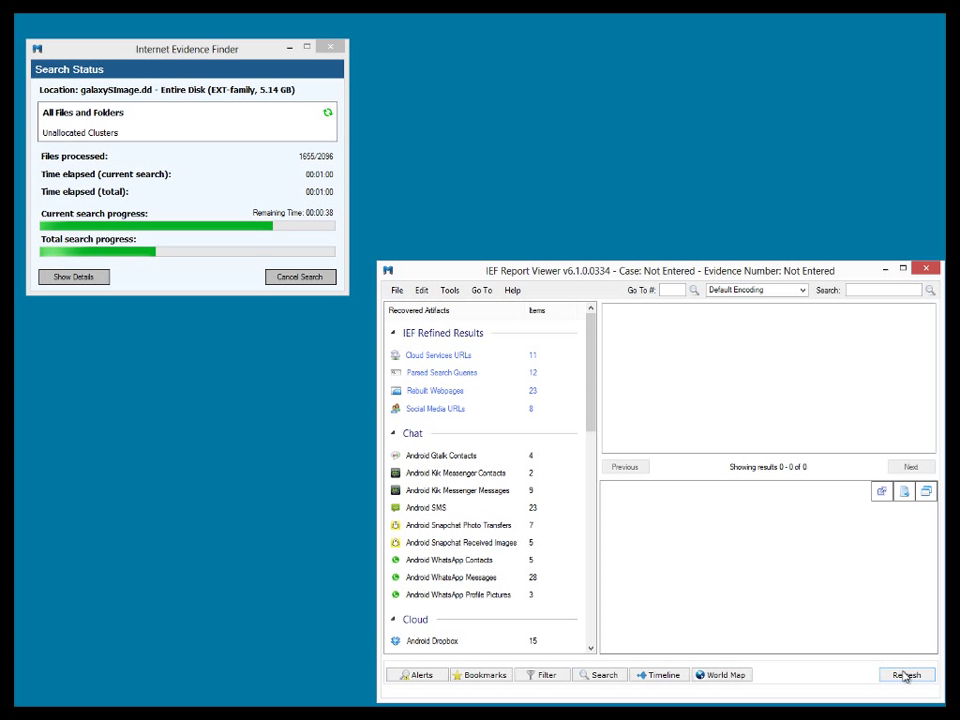
left_click(422, 290)
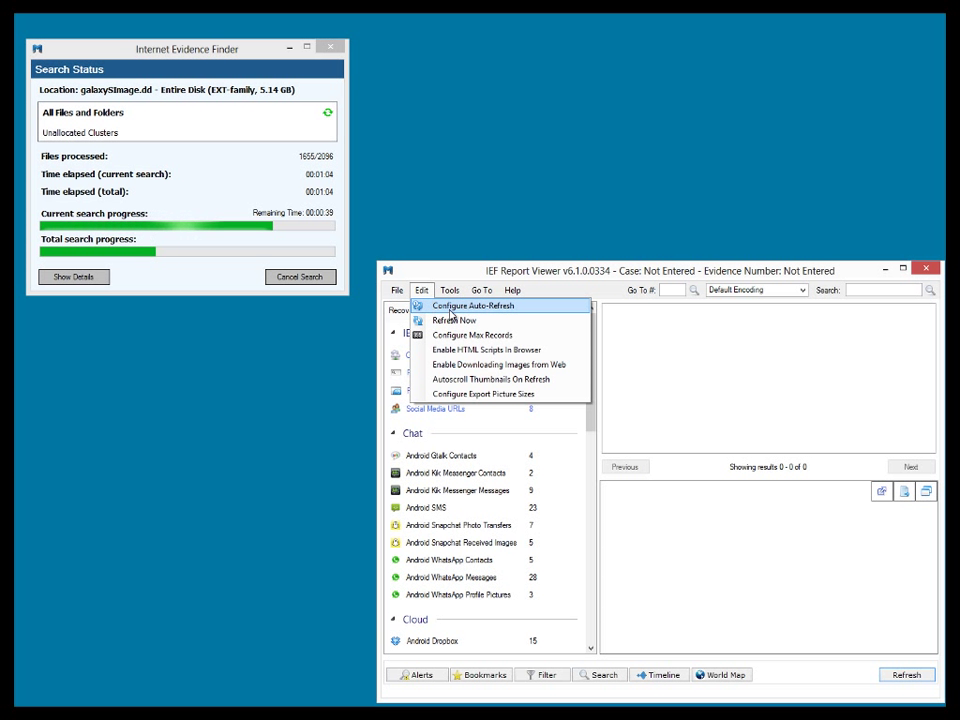
left_click(535, 313)
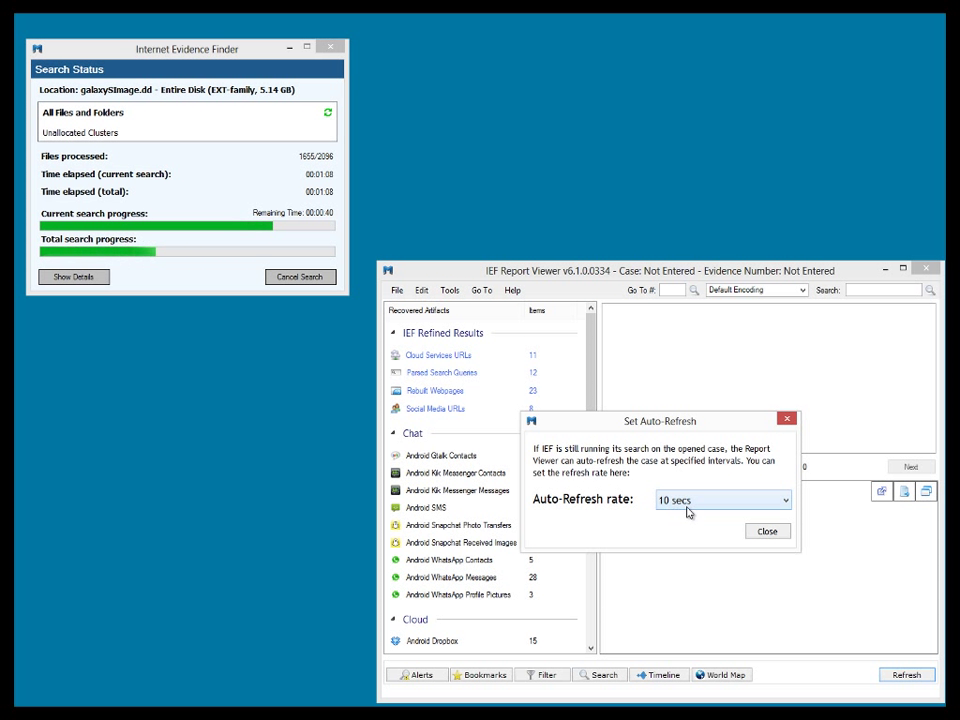
left_click(766, 534)
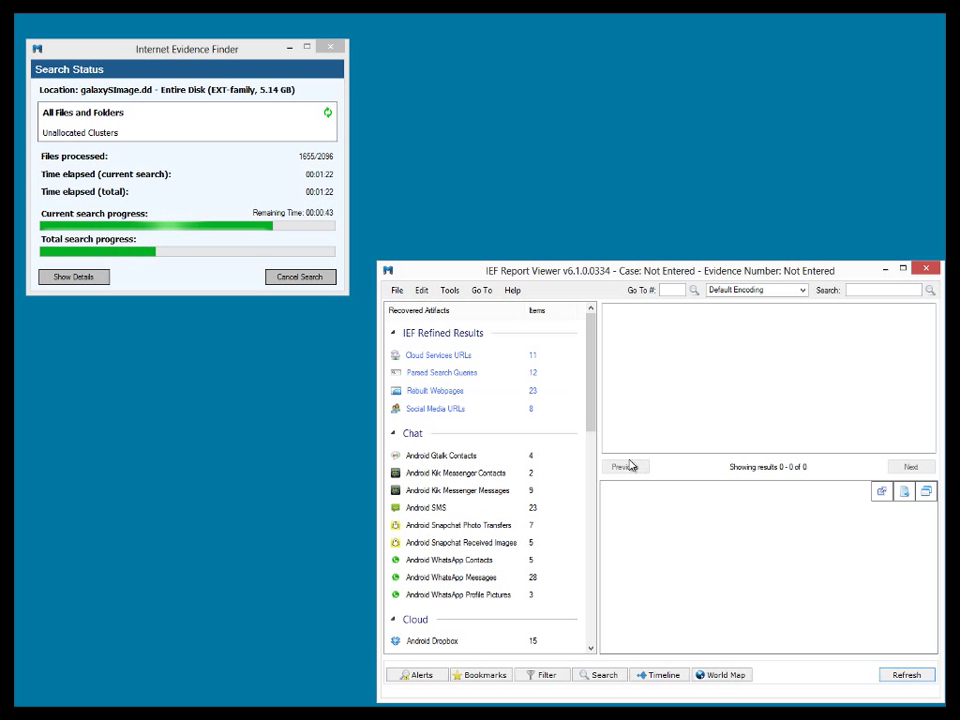
left_click(907, 677)
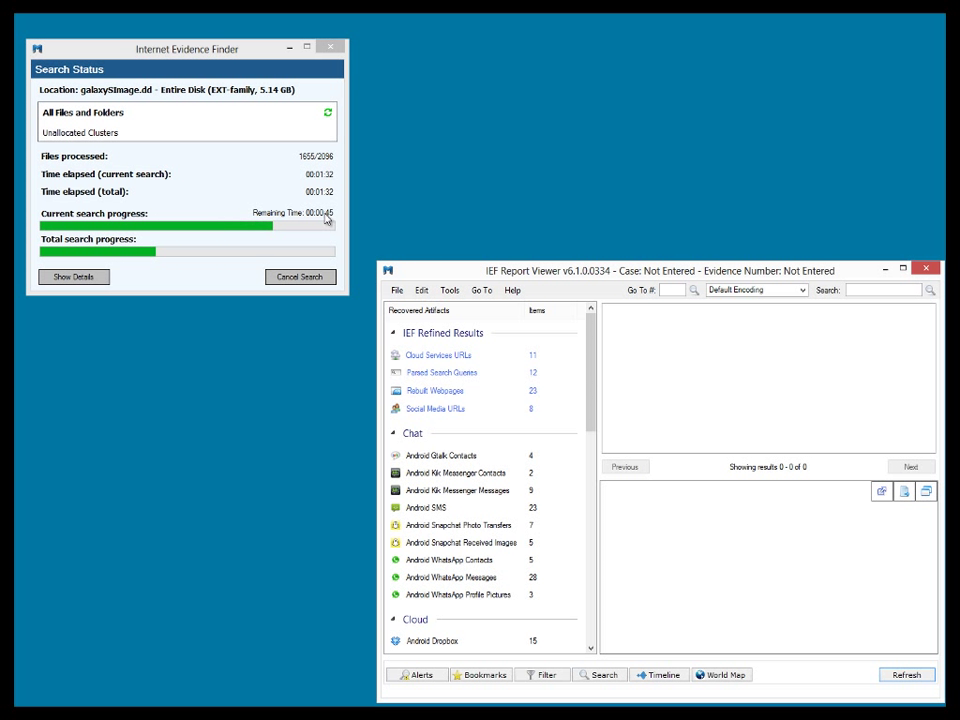
left_click(899, 675)
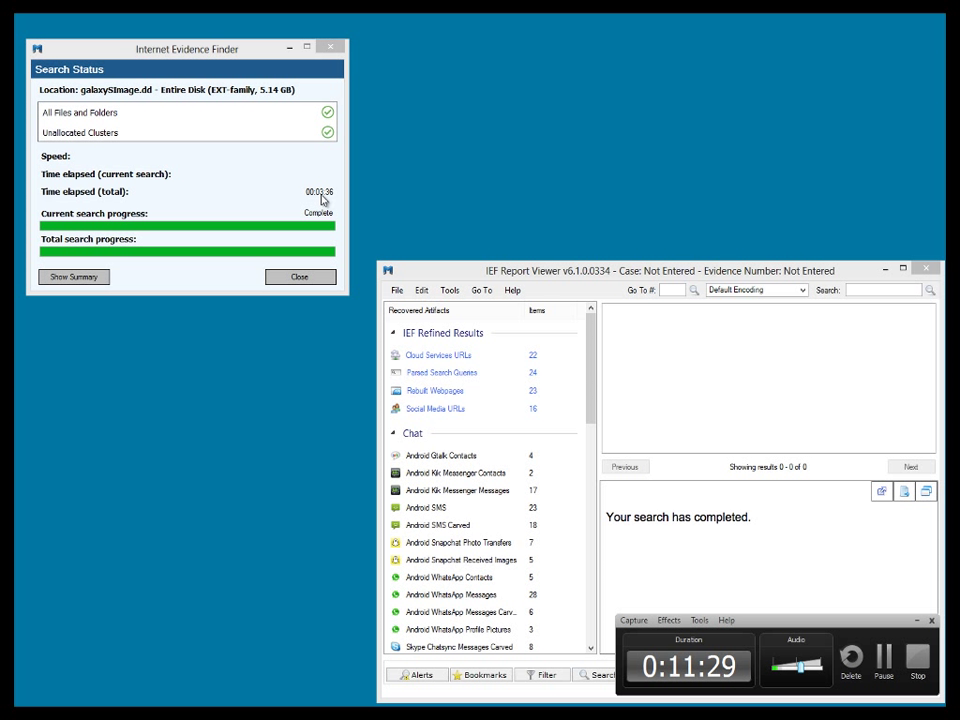
- Close the completed search status window and enlarge the Report Viewer to fill the desktop
left_click_drag(876, 622, 2, 574)
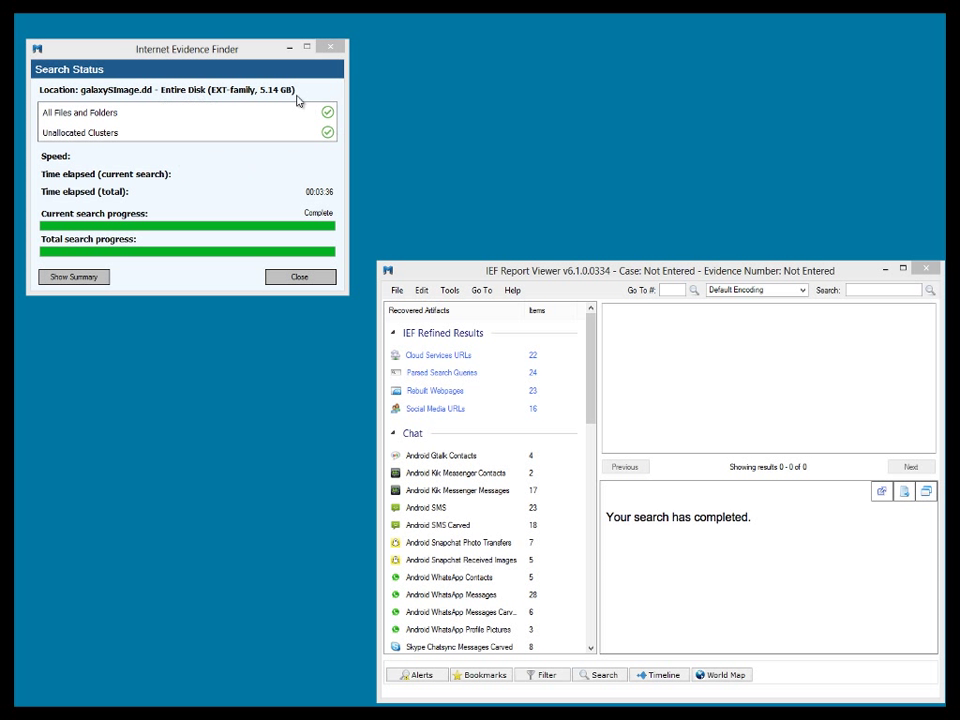
left_click(296, 281)
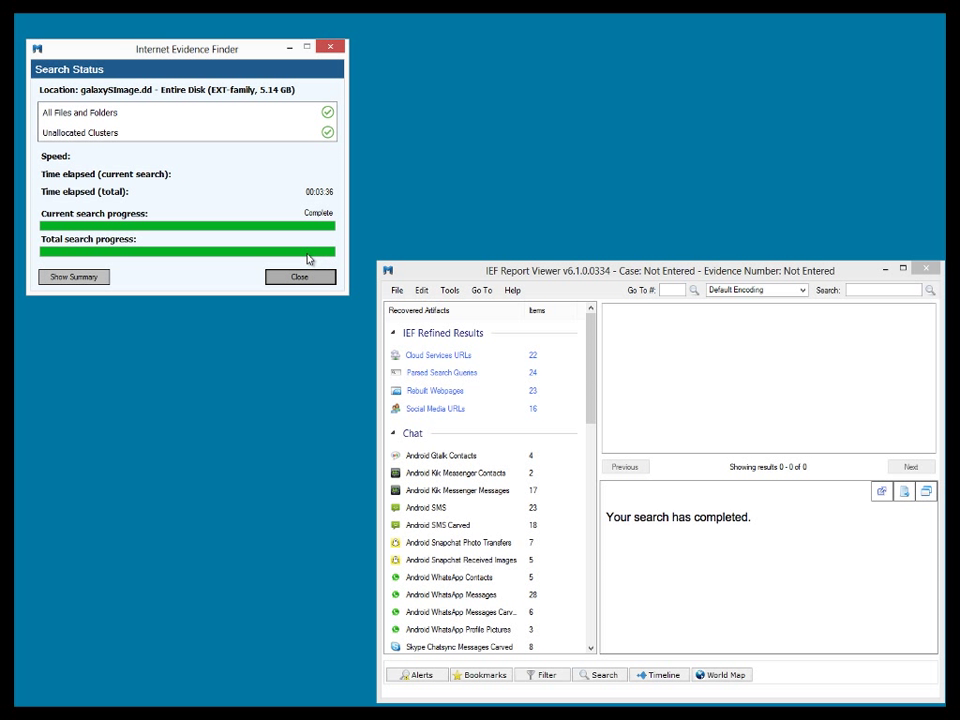
left_click(305, 276)
left_click_drag(512, 271, 156, 29)
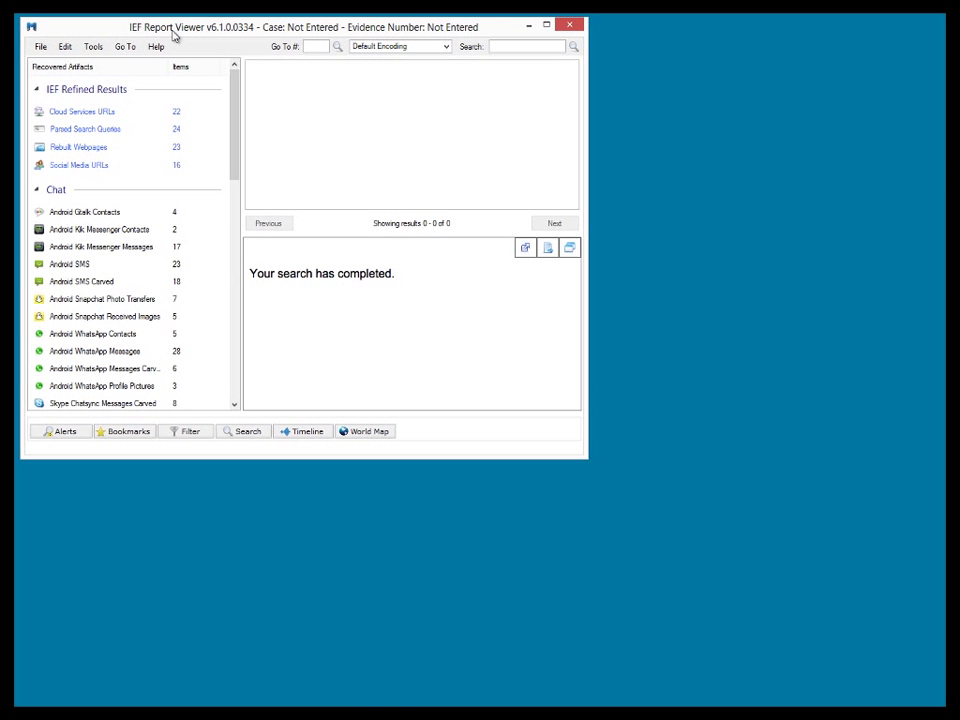
left_click_drag(584, 455, 930, 693)
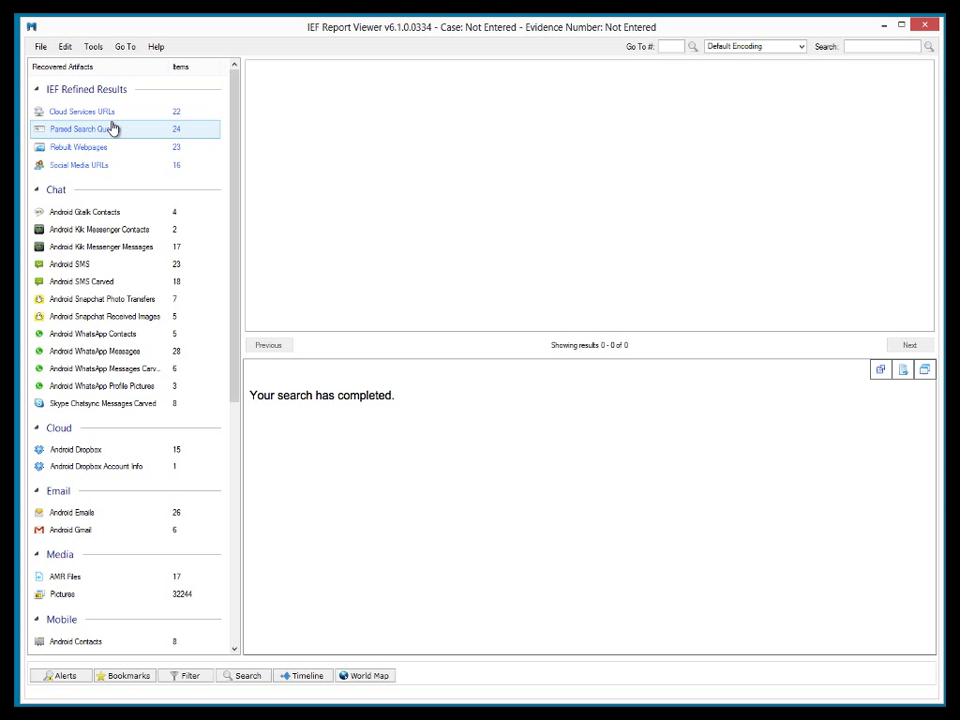
left_click(58, 116)
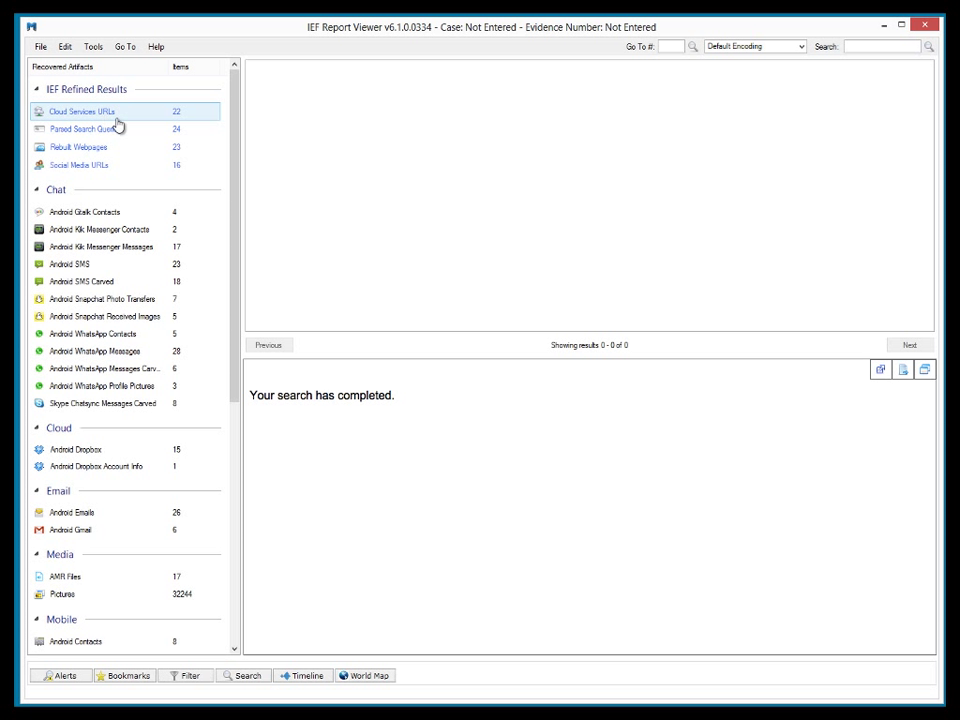
left_click(116, 130)
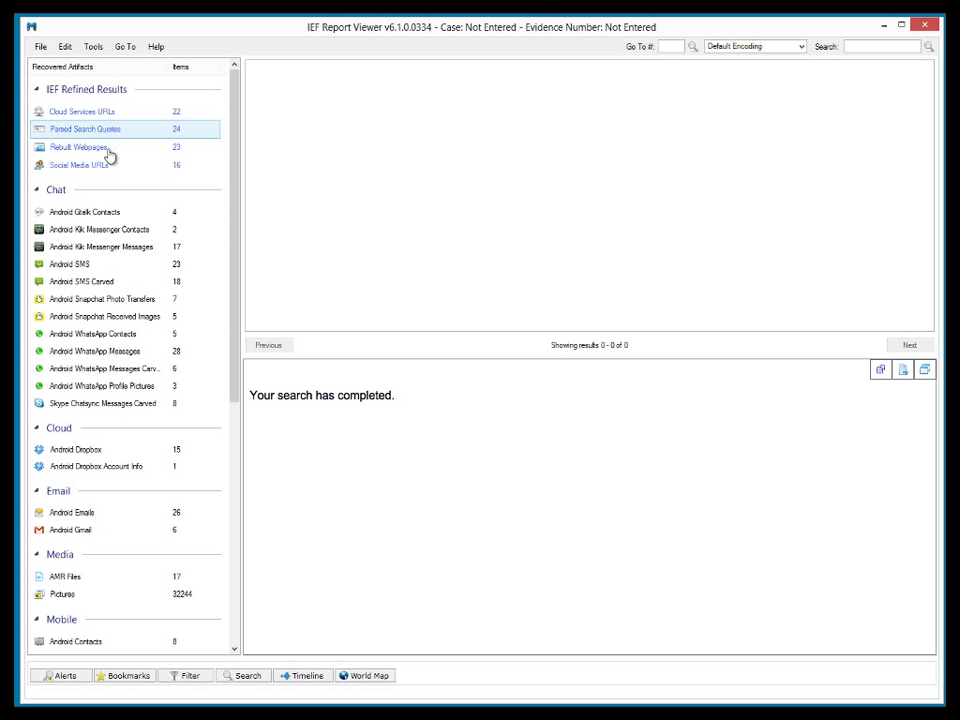
left_click(108, 150)
left_click(108, 167)
left_click(100, 147)
left_click(99, 162)
left_click(88, 147)
left_click(108, 114)
left_click(108, 165)
left_click(108, 148)
left_click(108, 130)
left_click(108, 300)
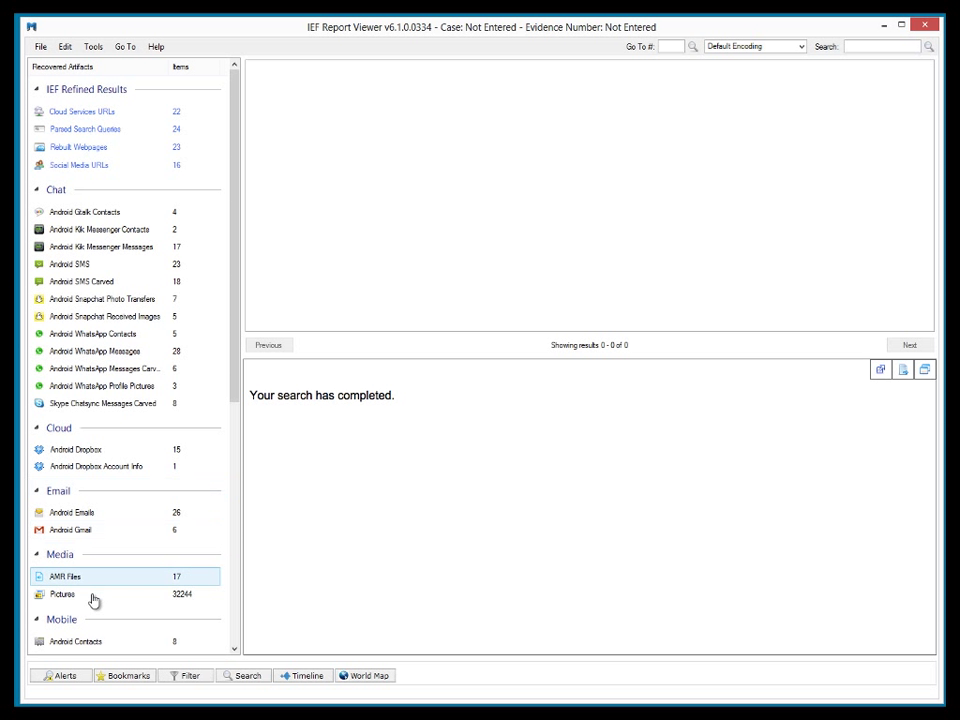
- List the Parsed Search Queries records and survey the remaining recovered artifact categories through Web Related
left_click(95, 137)
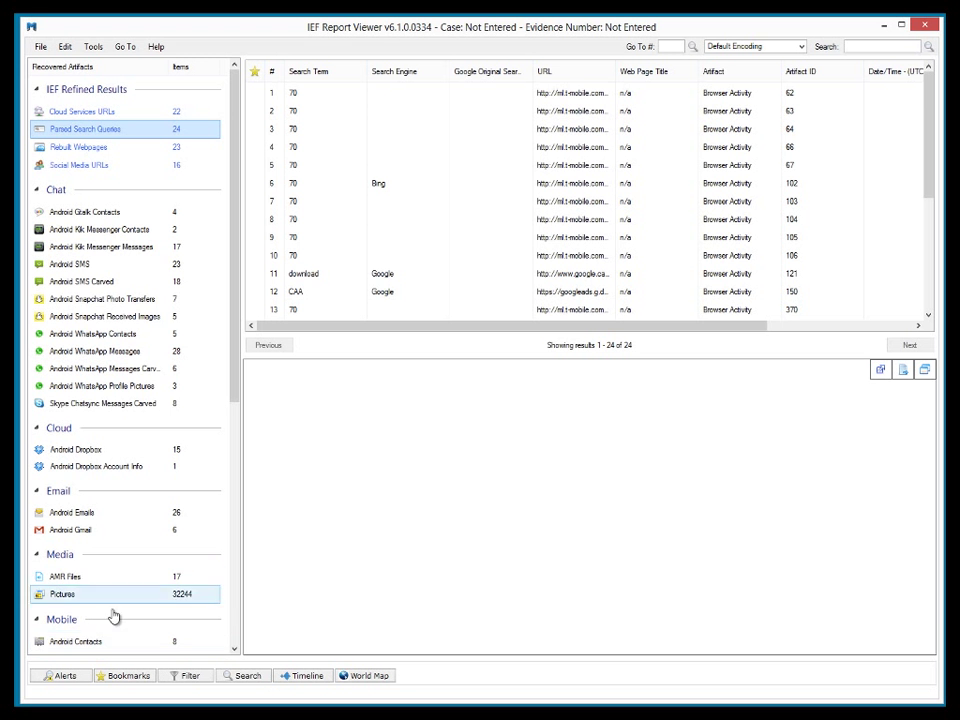
left_click_drag(238, 380, 224, 632)
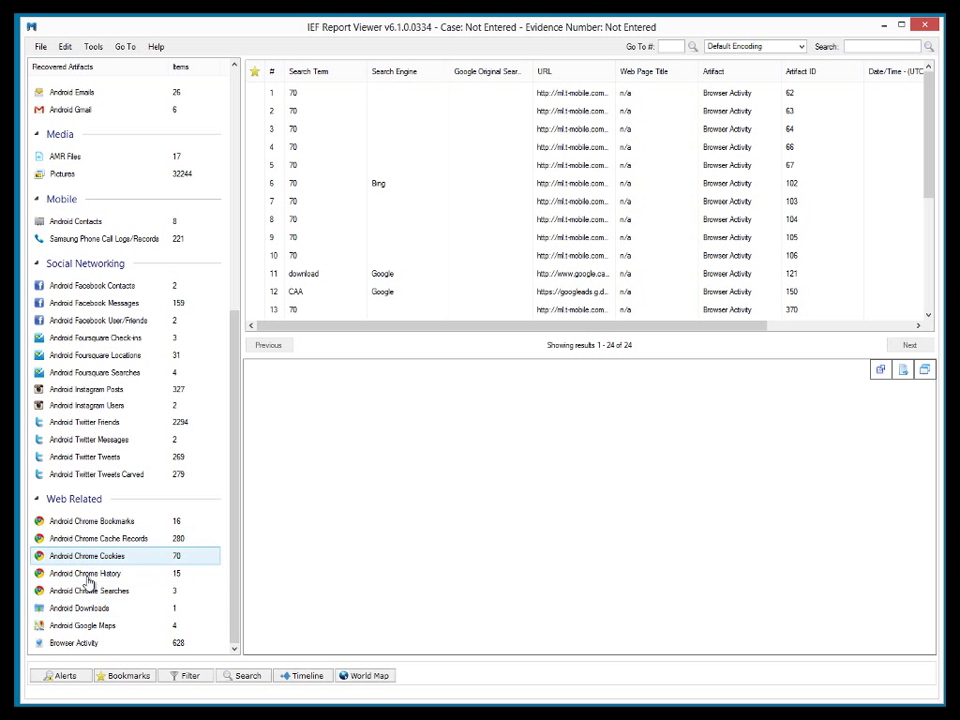
left_click_drag(236, 530, 249, 264)
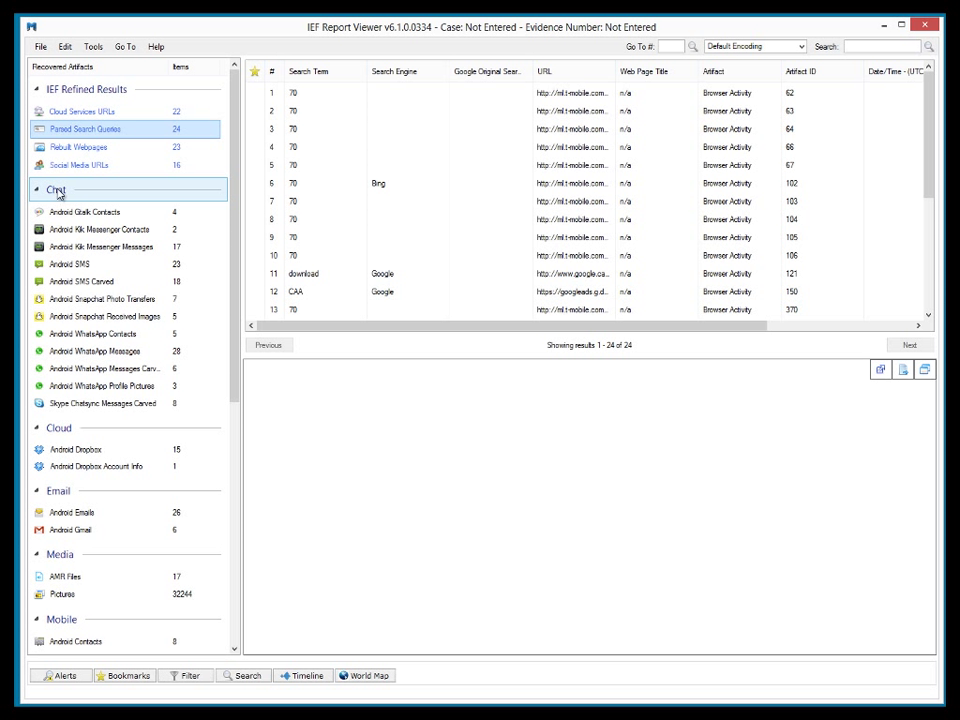
- Show the Android Gtalk Contacts and widen the Local Account and Username columns to read them in full
left_click(100, 212)
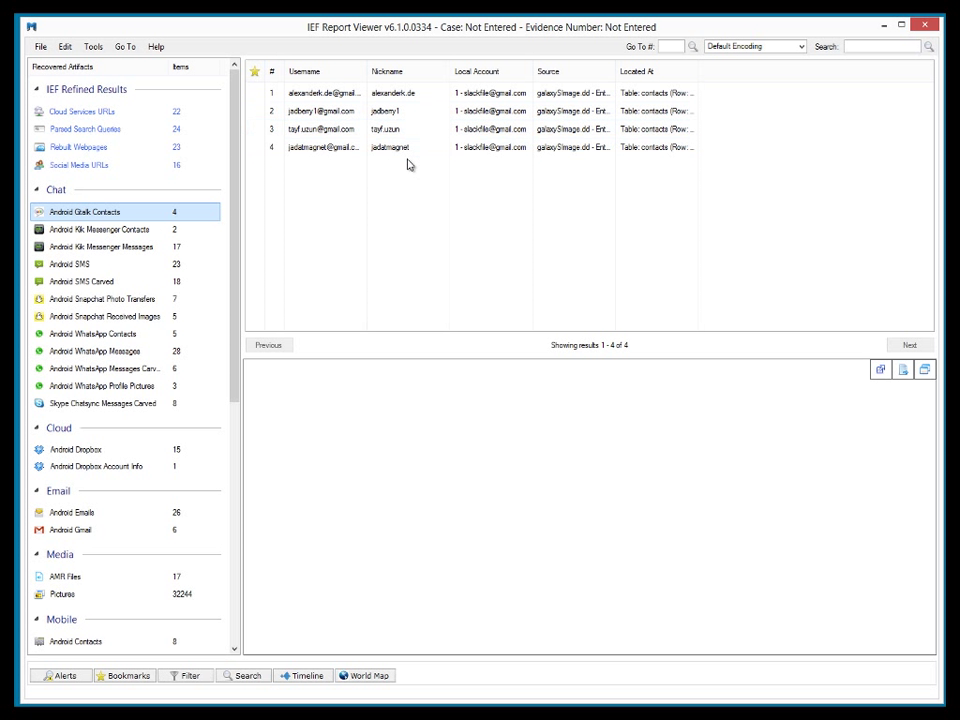
left_click_drag(534, 69, 663, 70)
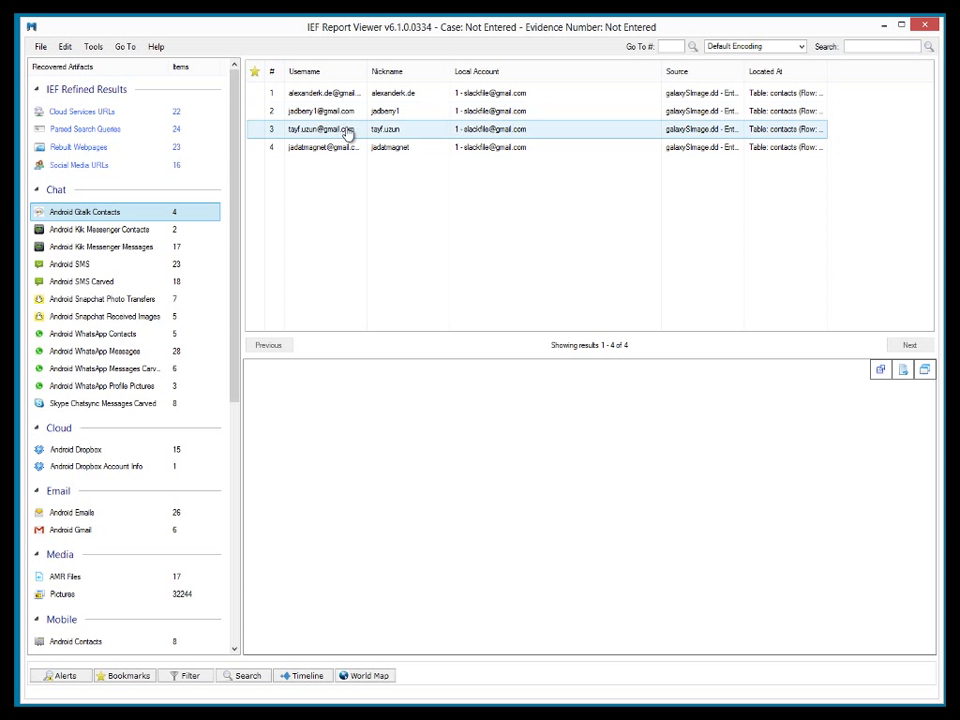
left_click_drag(367, 69, 387, 70)
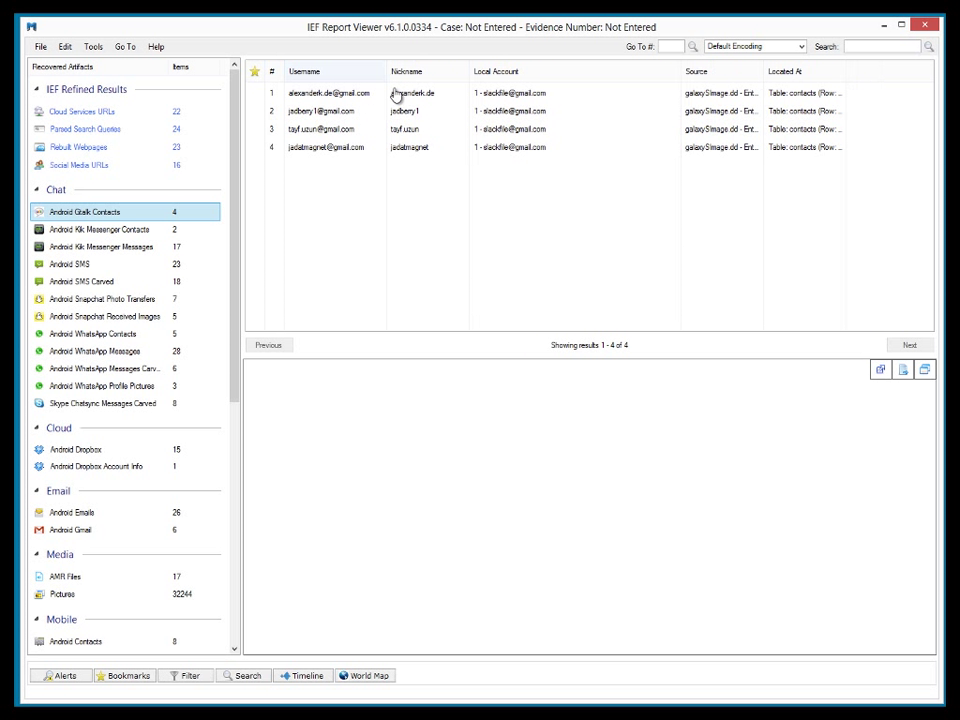
- Review the Android Kik Messenger contacts and messages, widening the Message Body column of the messages
left_click(135, 231)
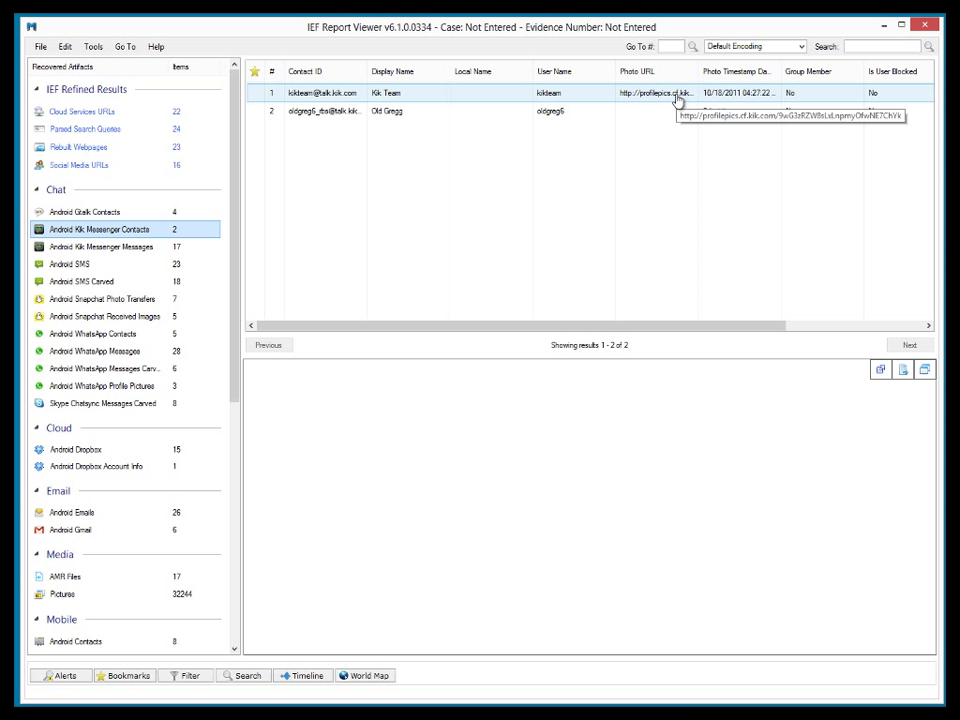
left_click(128, 251)
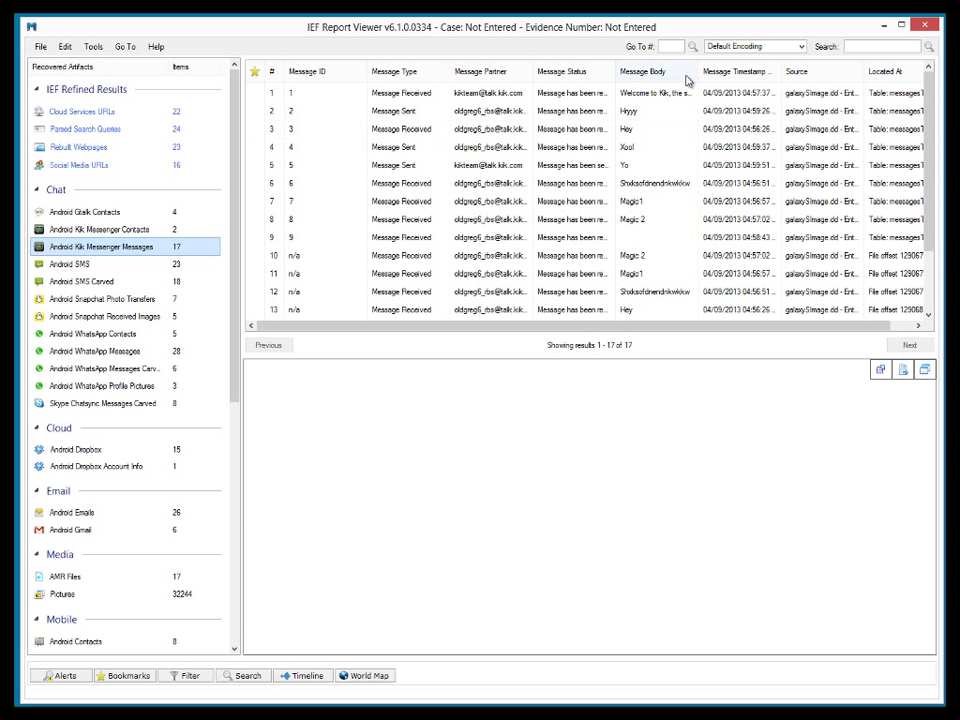
left_click_drag(698, 72, 743, 72)
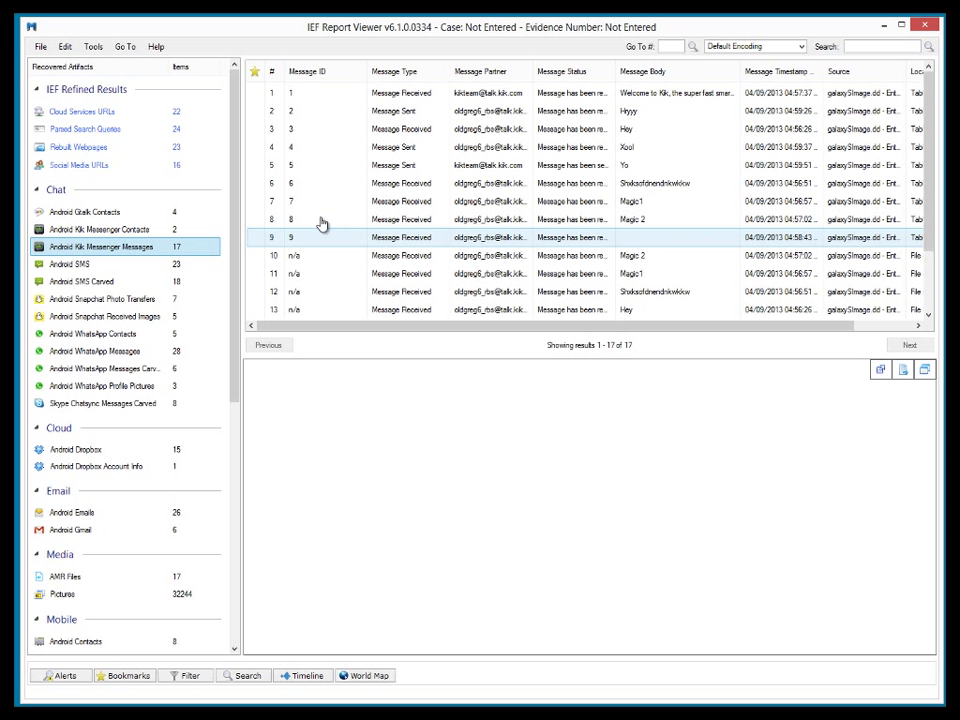
- Review the Android SMS records and inspect the first Android SMS Carved record with a wider Message column
left_click(128, 264)
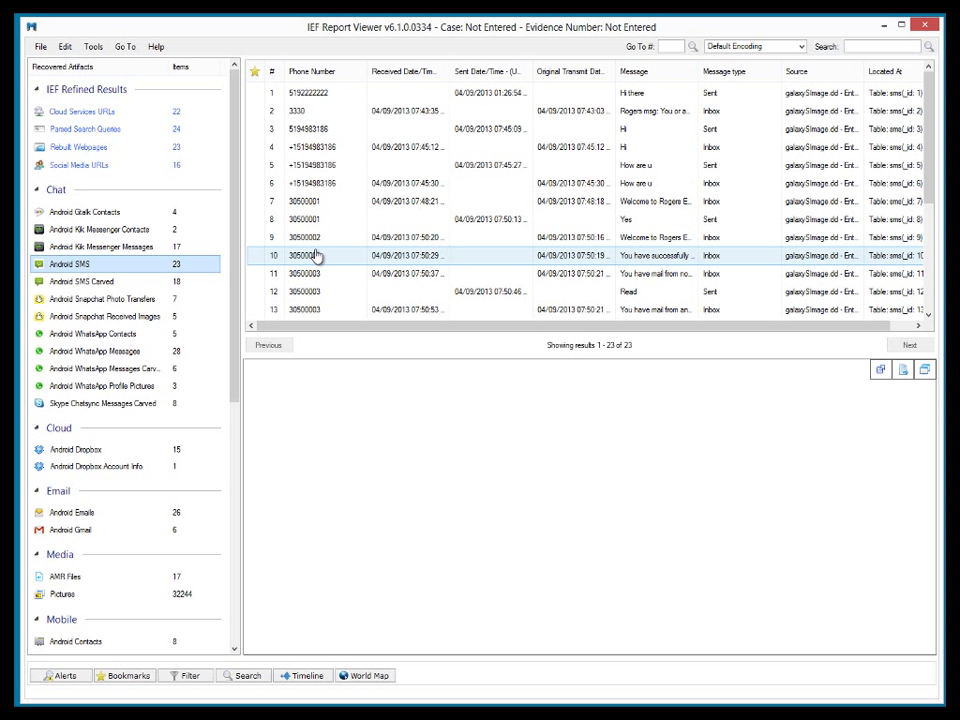
left_click(155, 284)
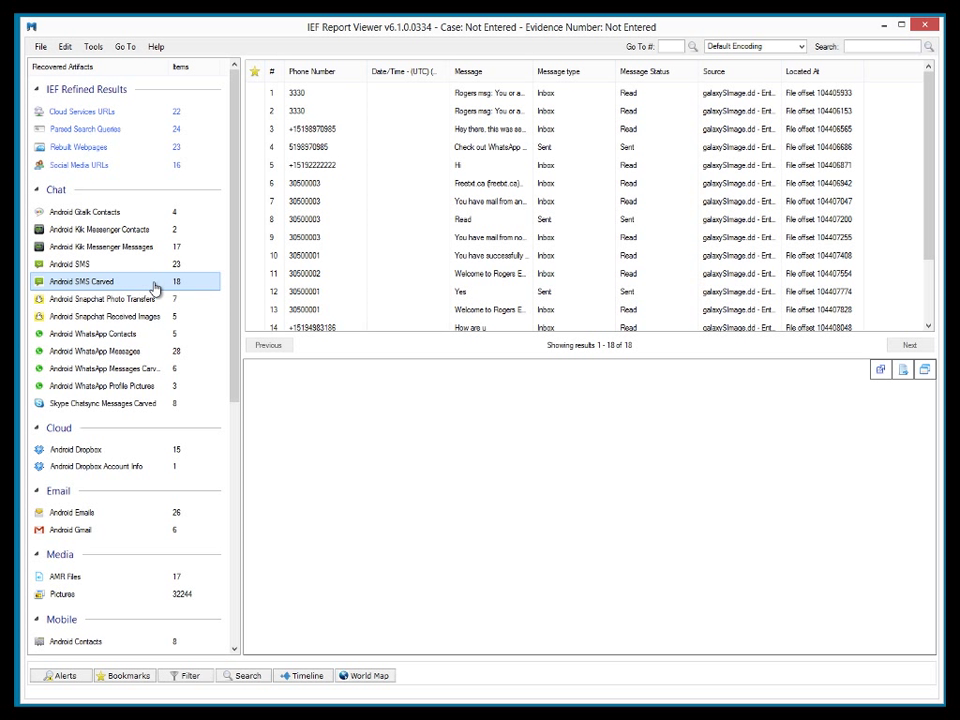
left_click(499, 96)
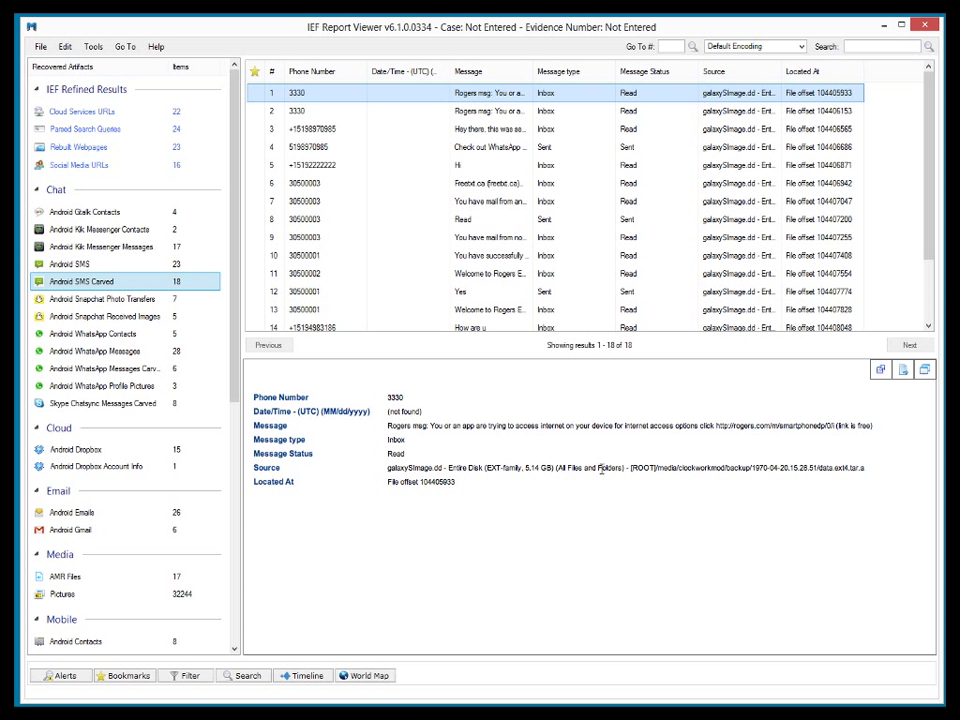
left_click_drag(536, 72, 667, 72)
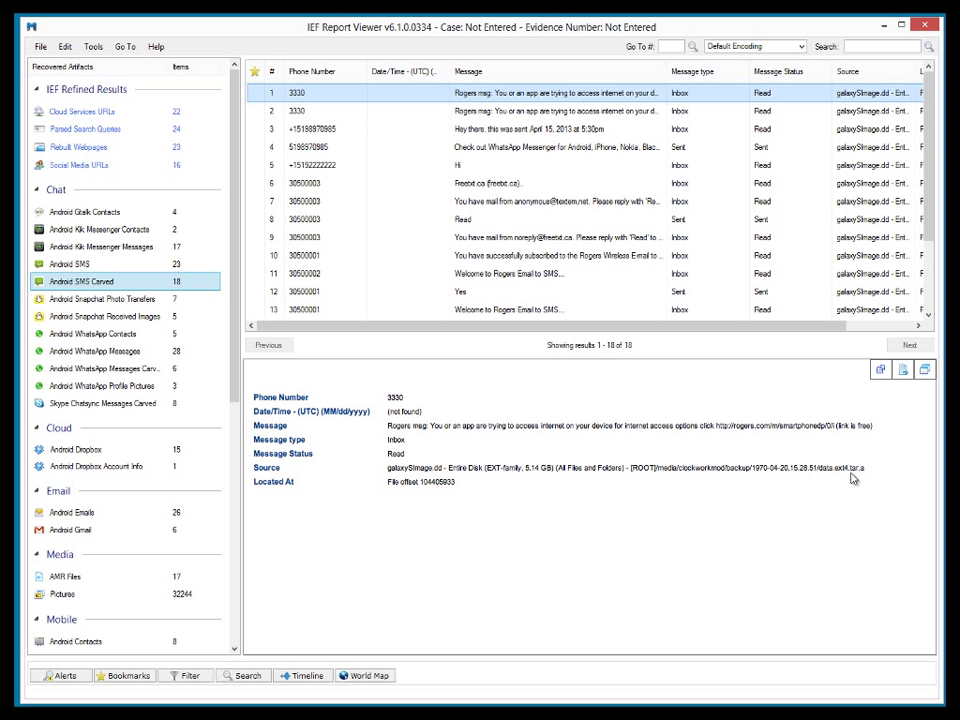
- Step through the carved SMS records from the third one onward, examining each message's details, source and file offset
left_click(590, 130)
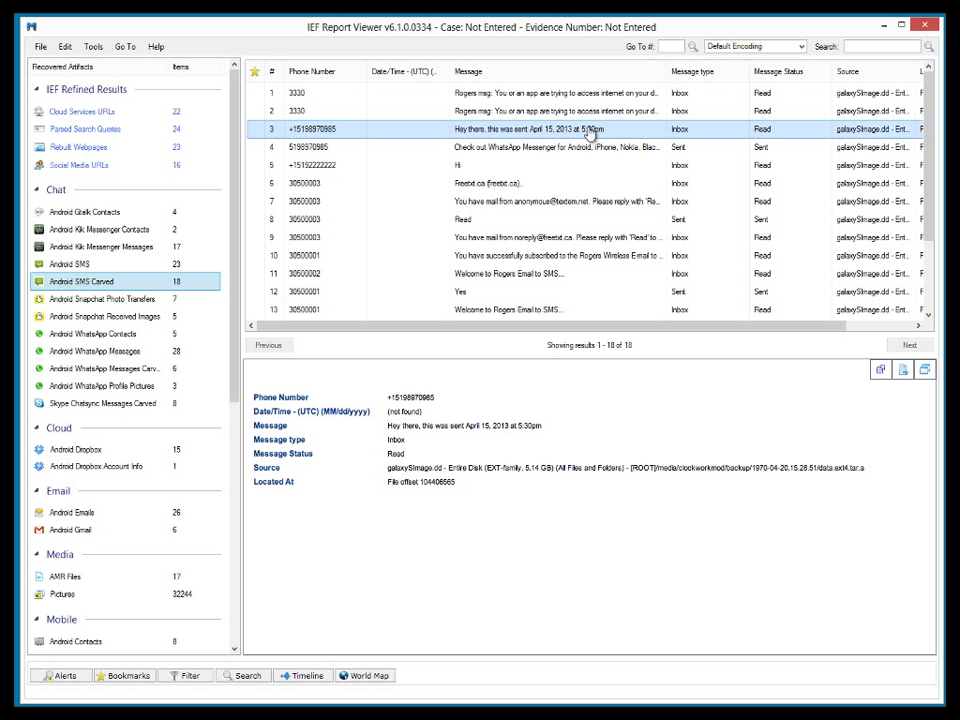
left_click(589, 146)
left_click(583, 170)
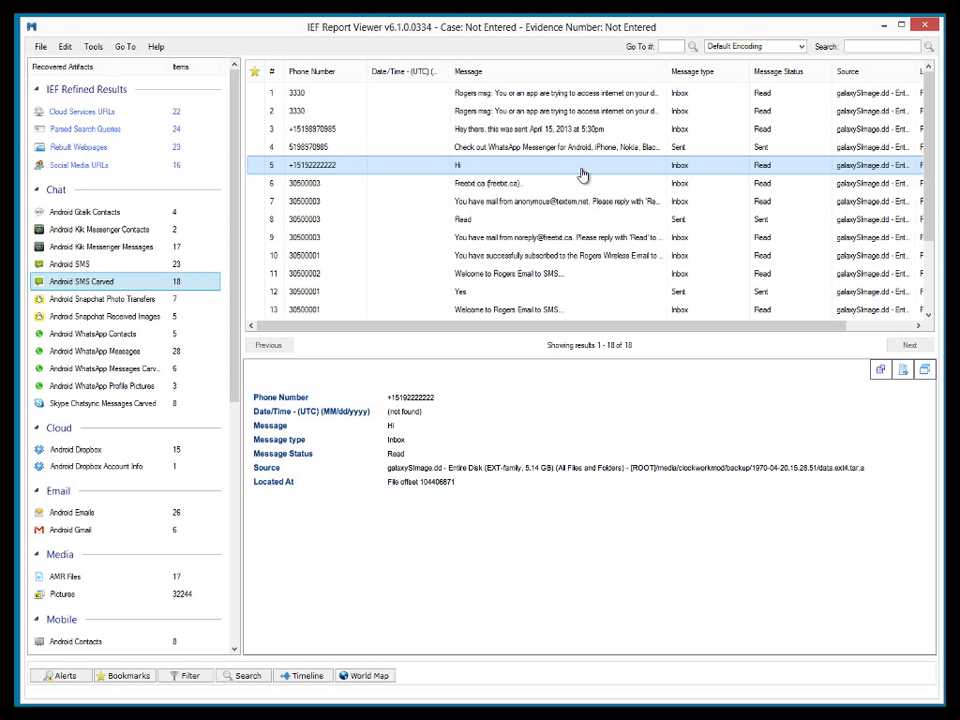
left_click(575, 185)
left_click(574, 219)
left_click(574, 240)
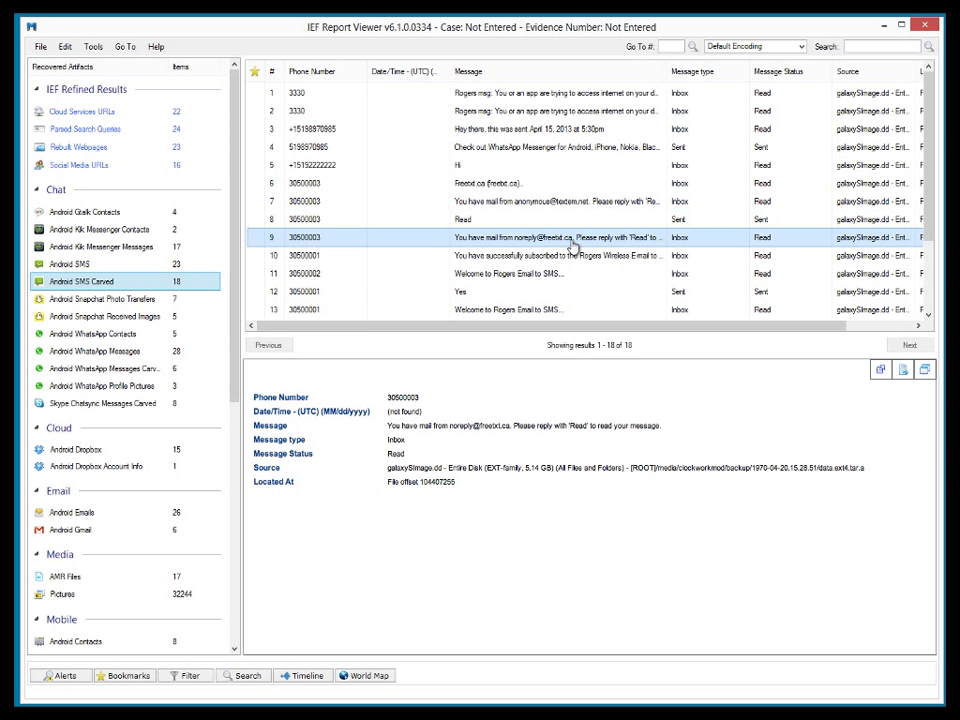
left_click(574, 256)
left_click(571, 274)
left_click(570, 292)
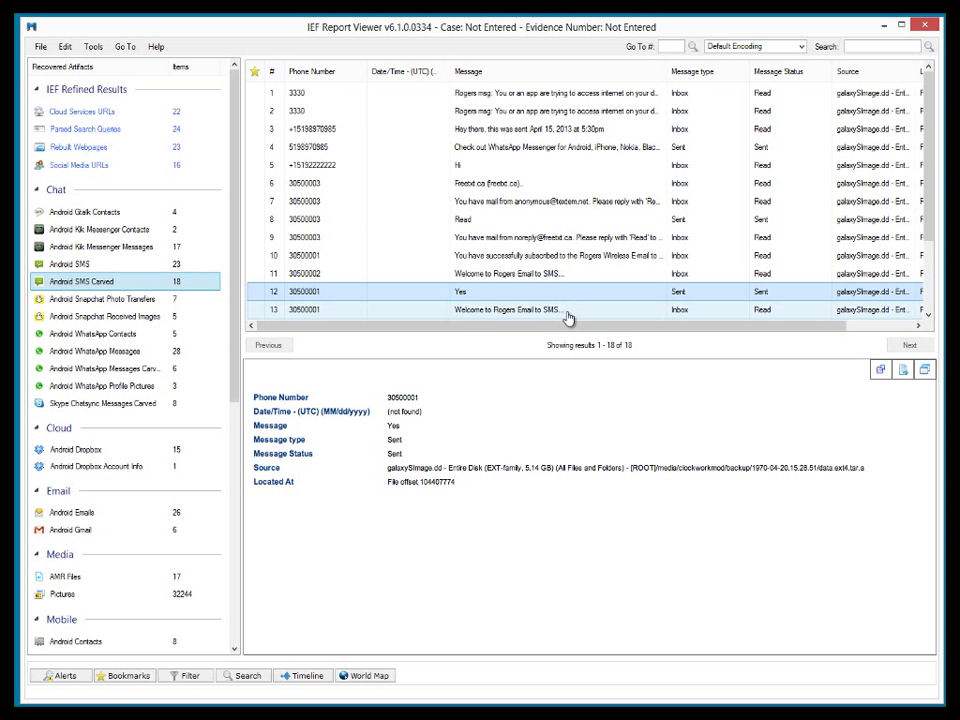
left_click(567, 312)
scroll(568, 313, "down", 2)
left_click(553, 238)
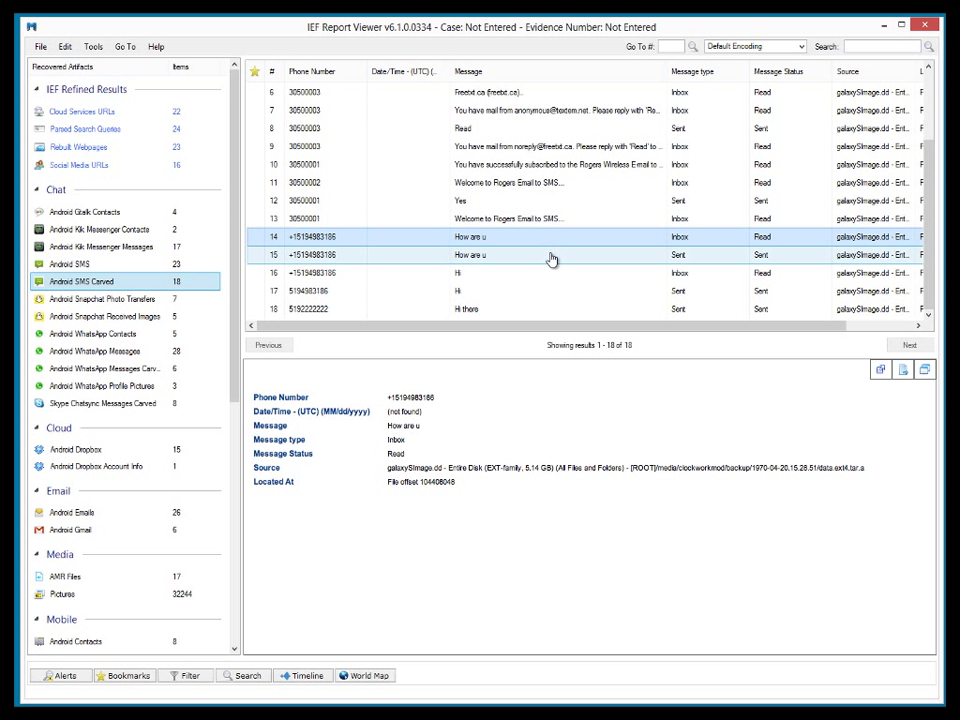
left_click(551, 257)
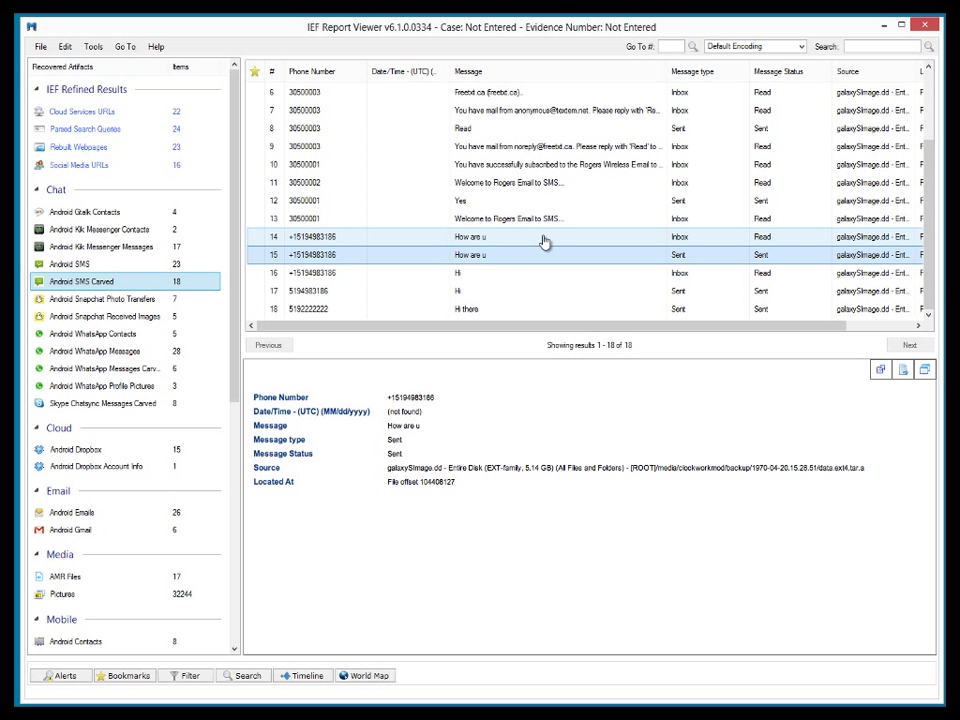
key("Down")
key("Down")
key("Down")
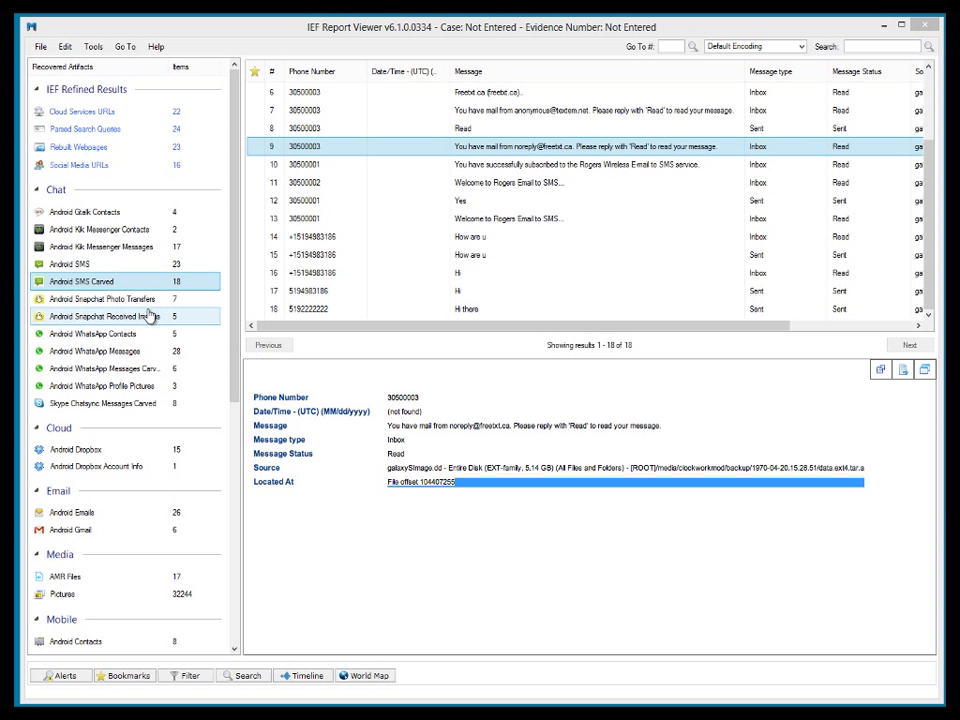
- Browse the Snapchat photo transfers and received images, and the WhatsApp contacts, messages, carved messages and profile pictures
left_click(141, 300)
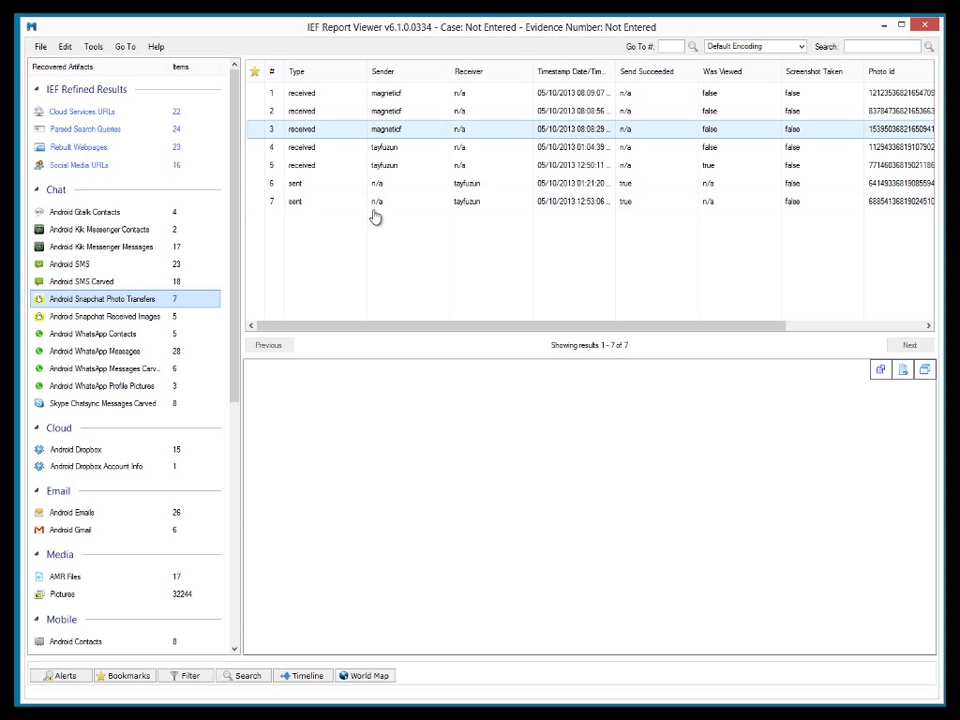
left_click(143, 317)
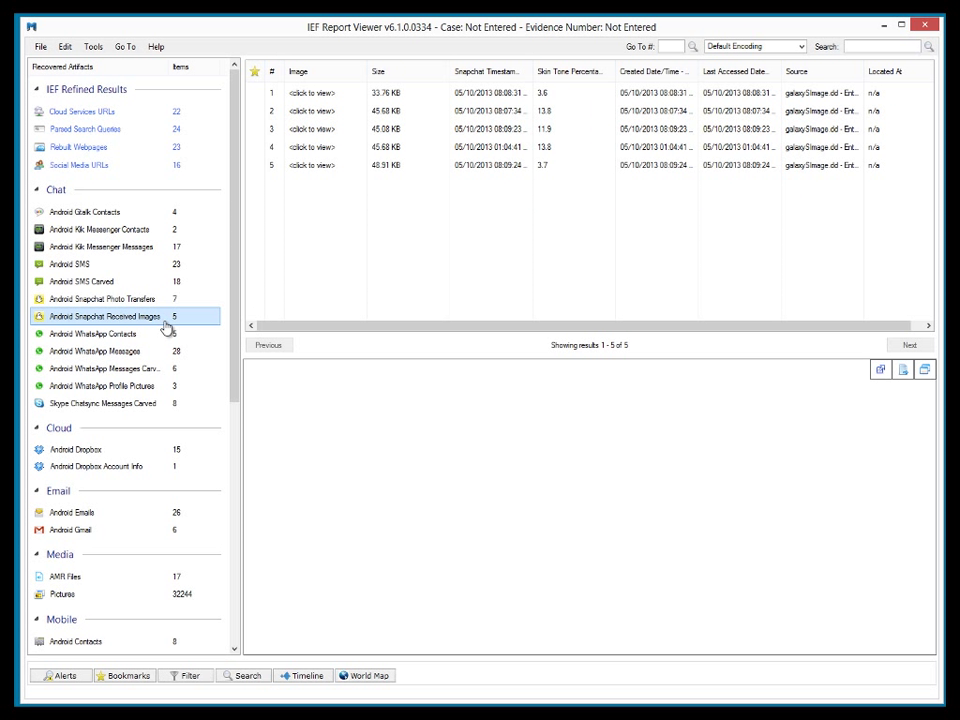
left_click(137, 335)
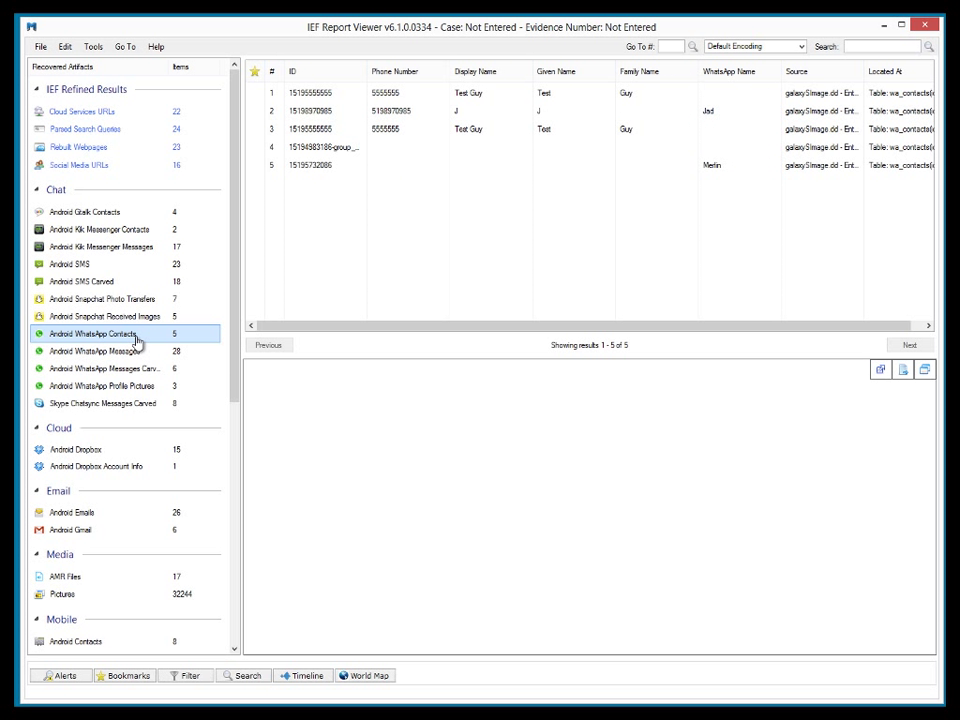
left_click(133, 356)
left_click(150, 371)
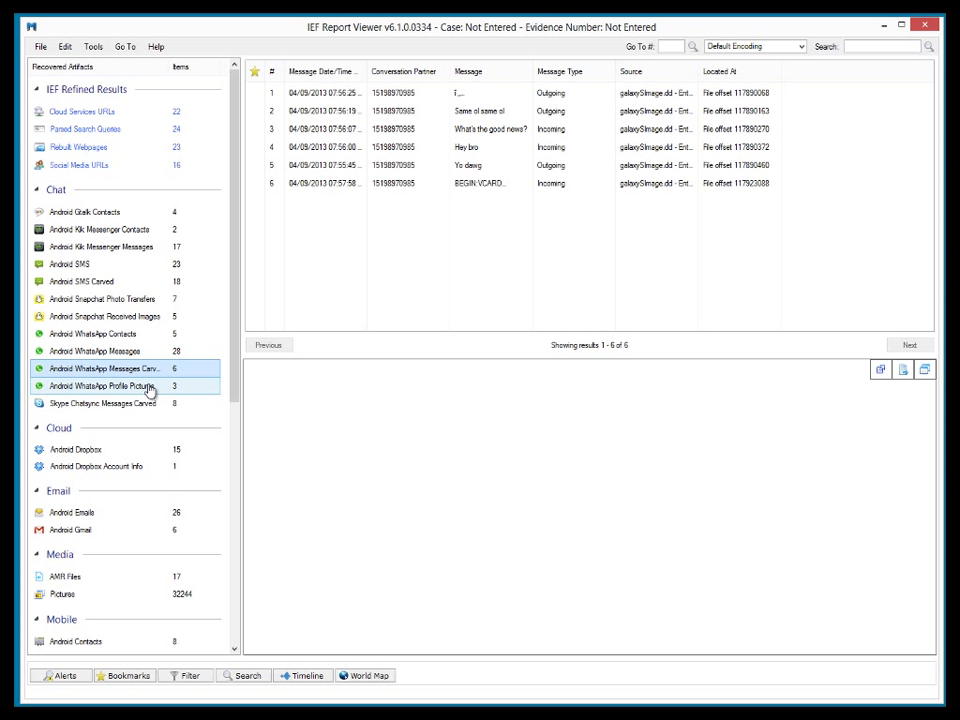
left_click(148, 387)
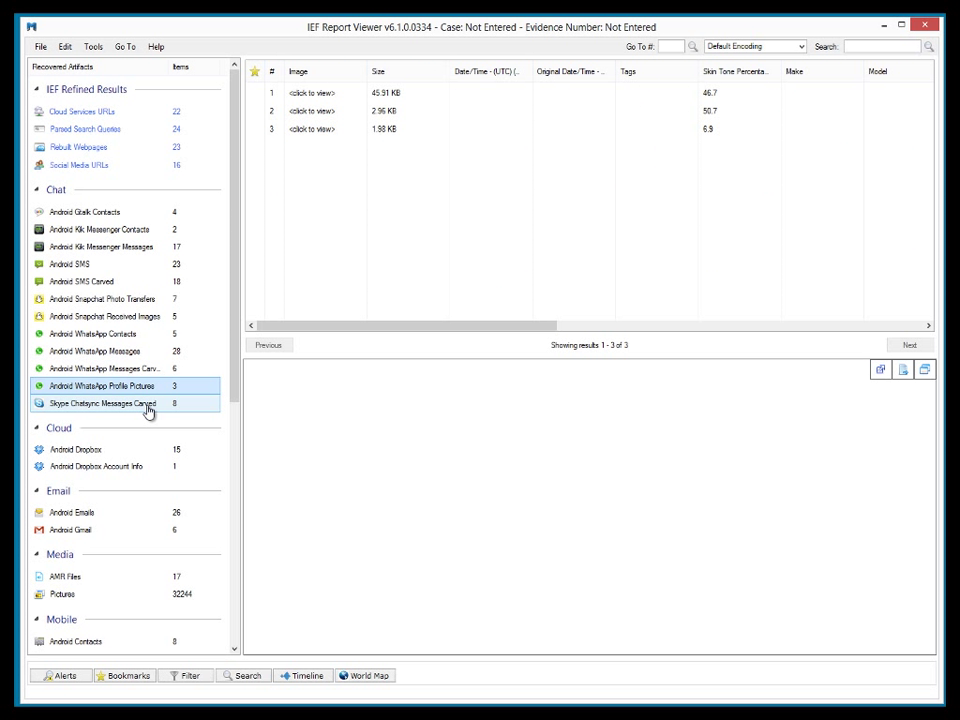
- Show the Skype Chatsync Messages Carved, widen the Message column, and inspect the details of records 1, 3 and 6
left_click(148, 405)
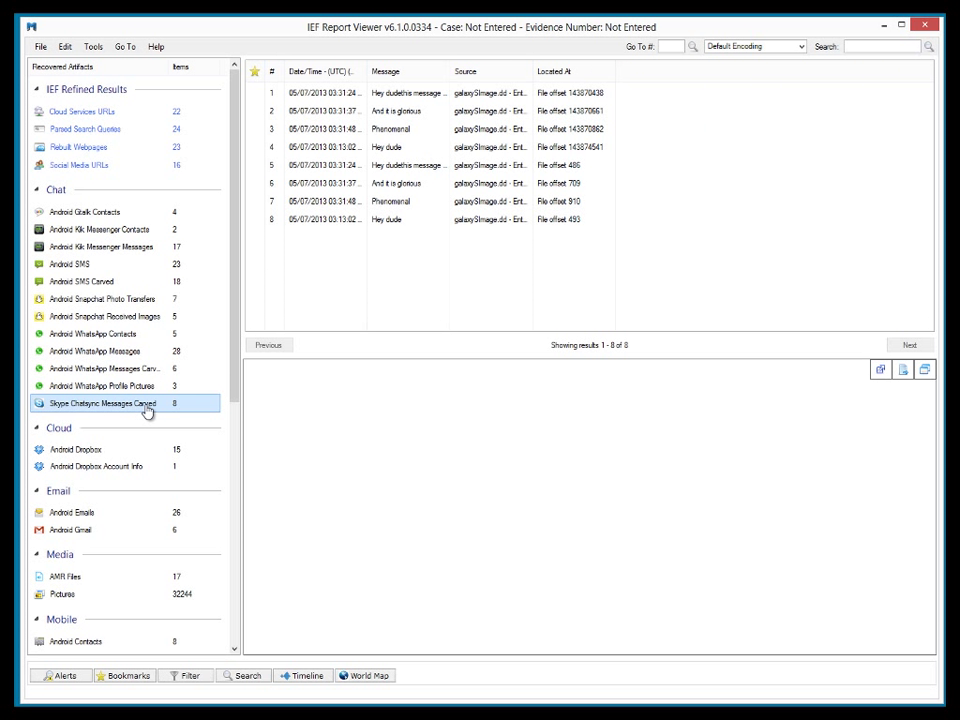
left_click_drag(447, 71, 513, 71)
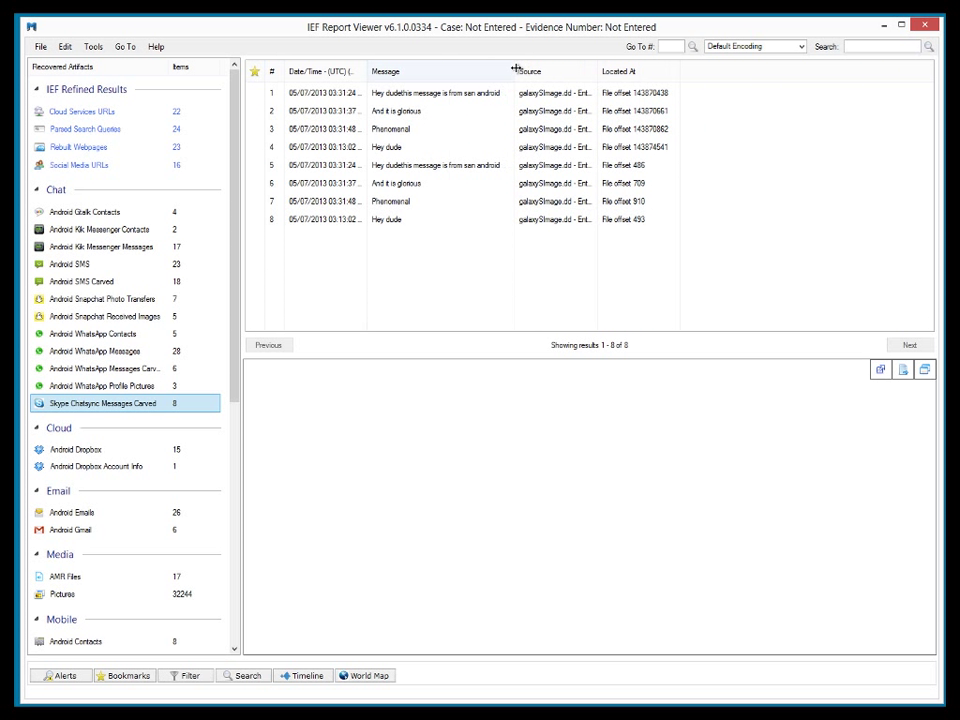
left_click(392, 96)
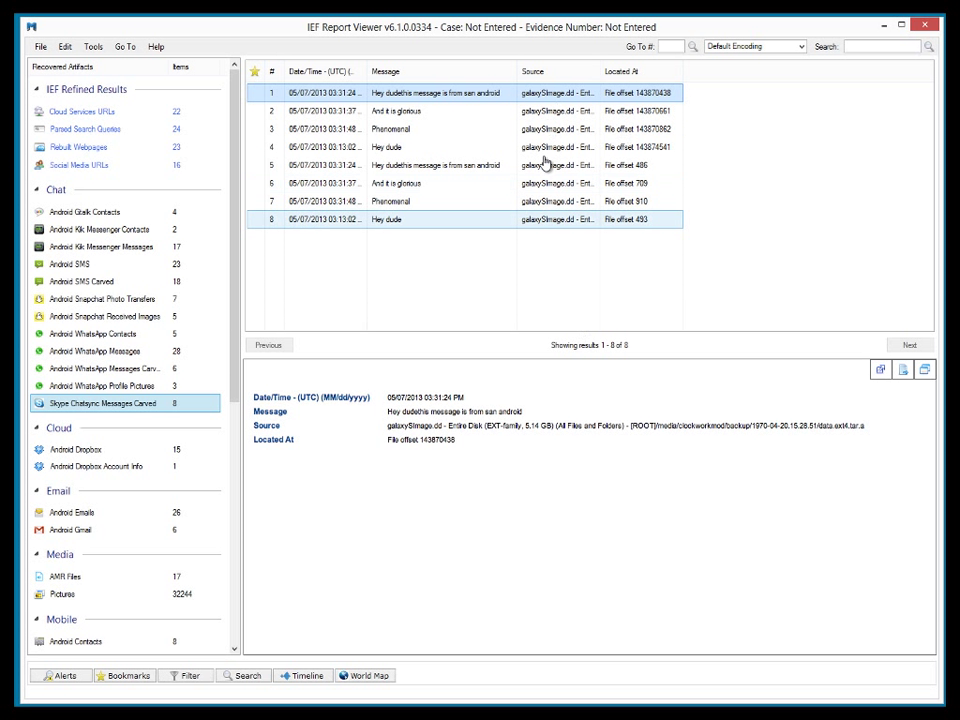
left_click(407, 131)
left_click(408, 182)
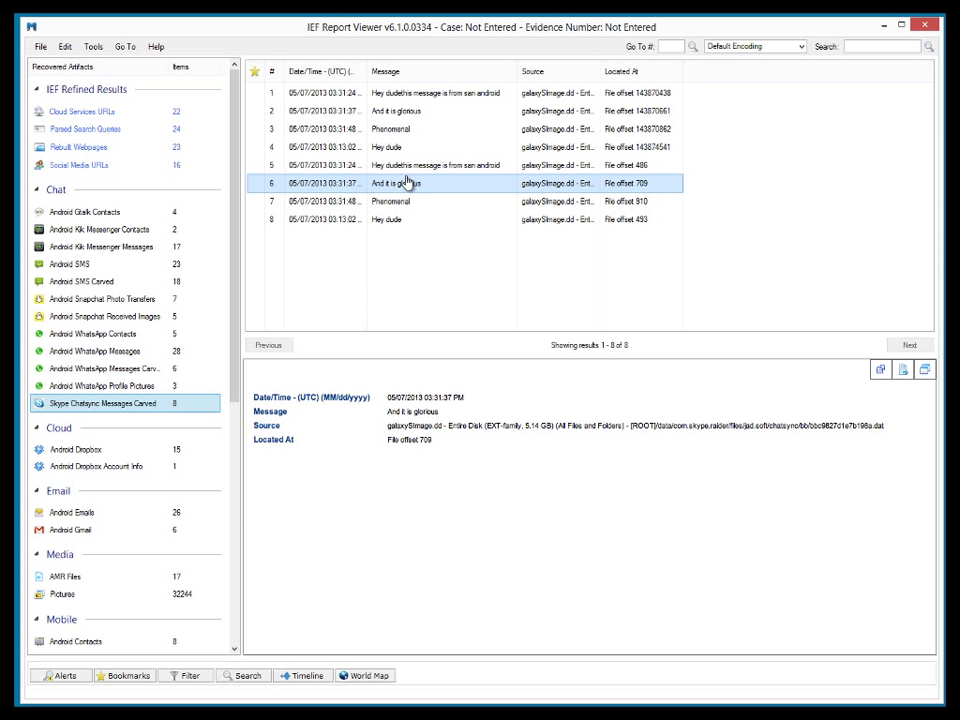
- Review the Android Dropbox files with a wider File Path column, and show the Dropbox account info
left_click(92, 455)
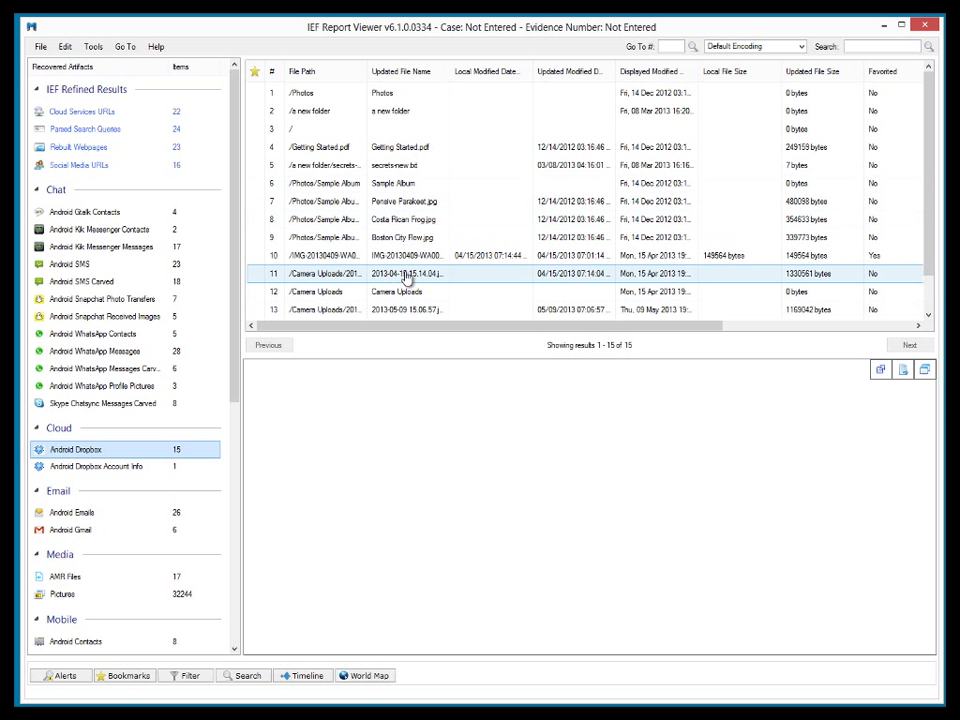
left_click_drag(368, 71, 444, 71)
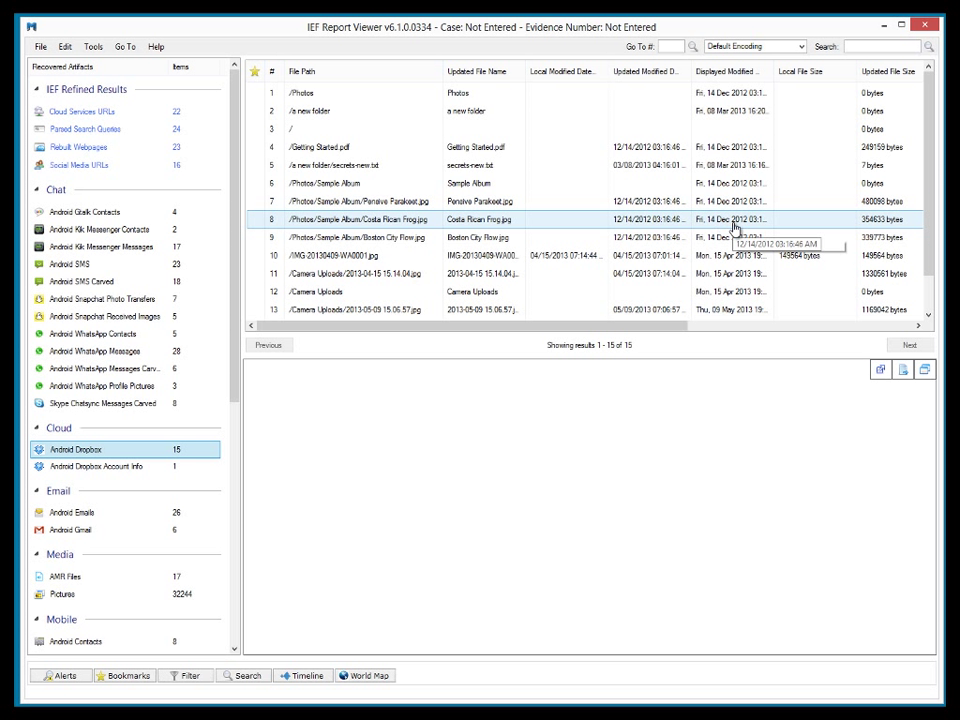
left_click(78, 468)
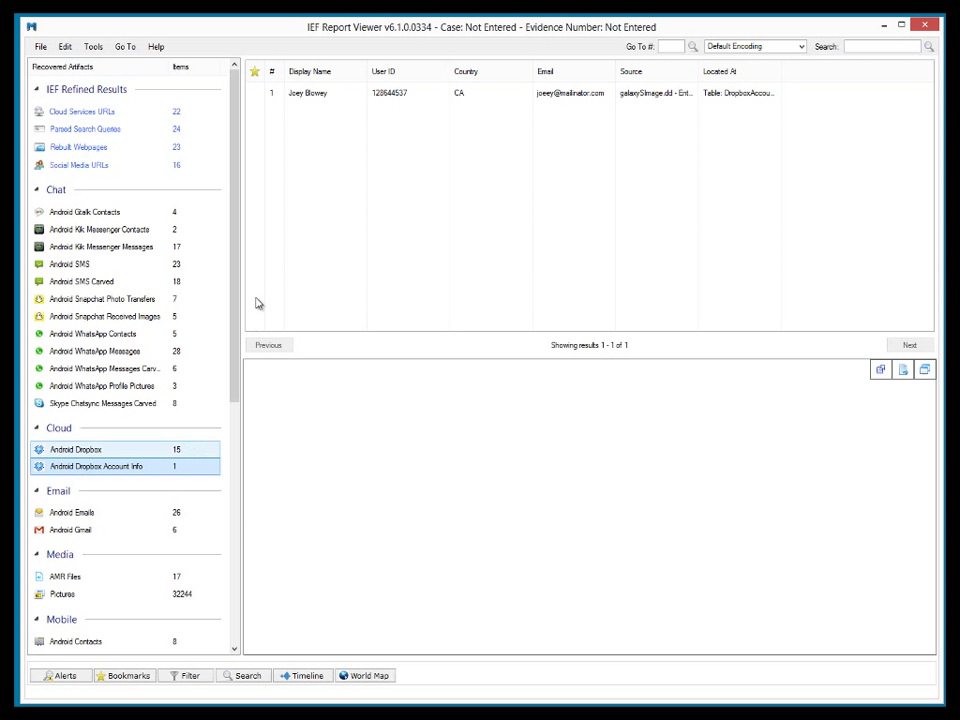
- Inspect the Dropbox account record's details, and list the Android Emails with a wider Sender column
left_click(313, 96)
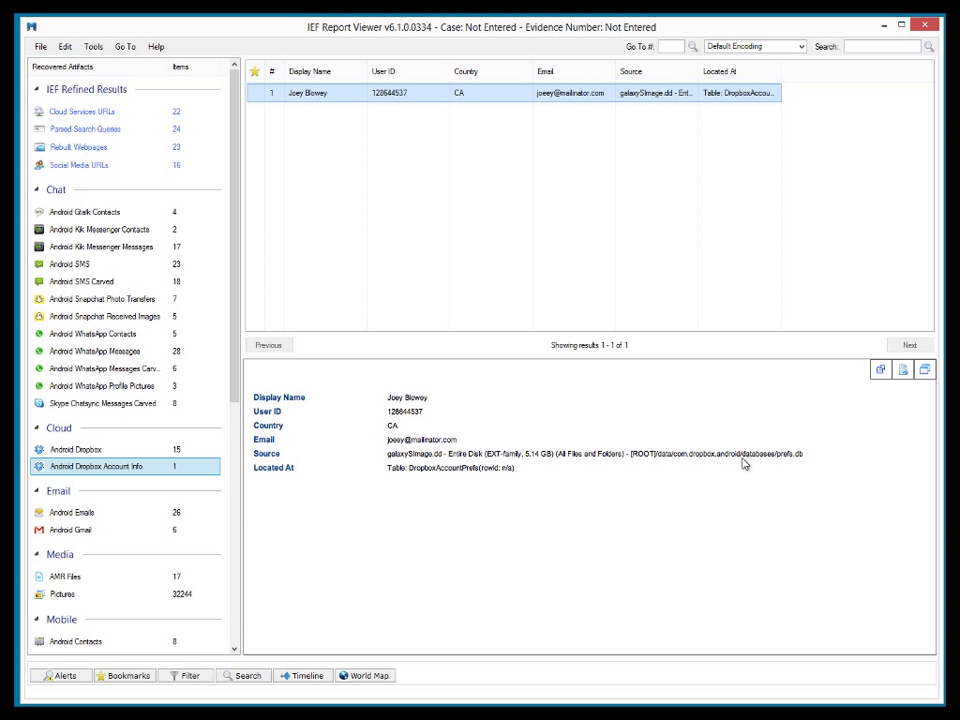
left_click(62, 514)
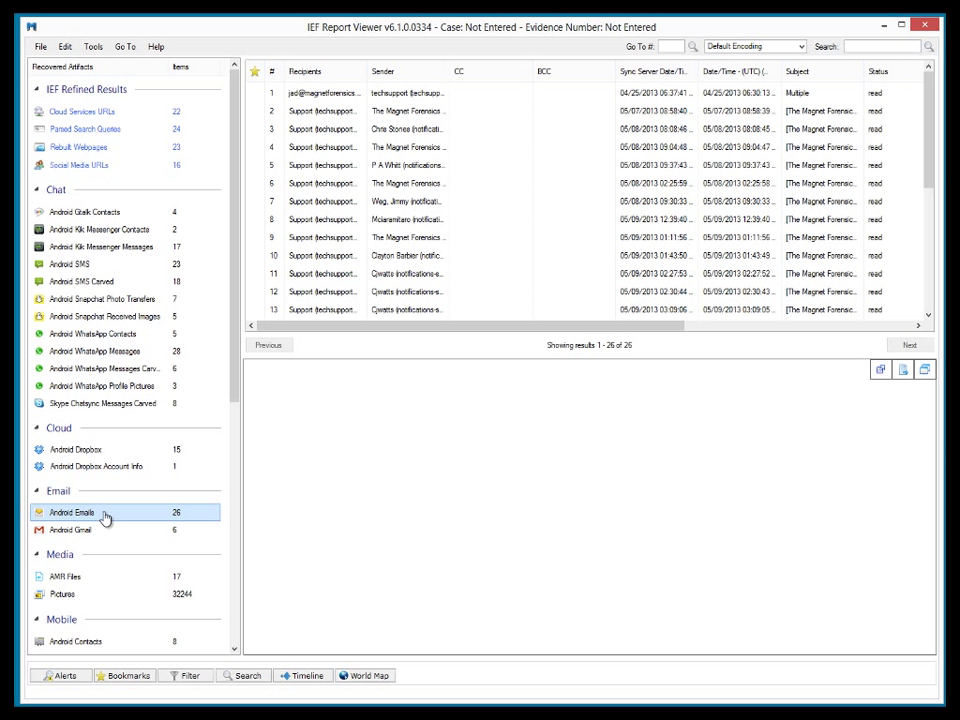
left_click_drag(448, 71, 533, 72)
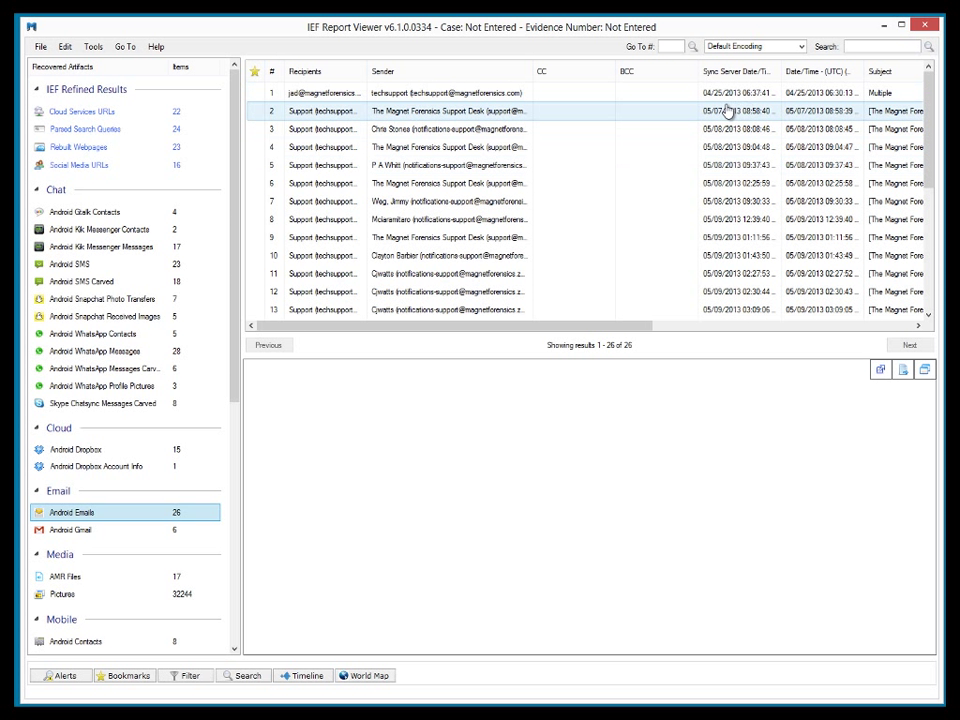
- Read the contents of emails 4 and 21 while browsing the Android Emails list down to its last record
left_click(450, 146)
scroll(443, 210, "down", 1)
scroll(443, 205, "down", 1)
left_click(435, 293)
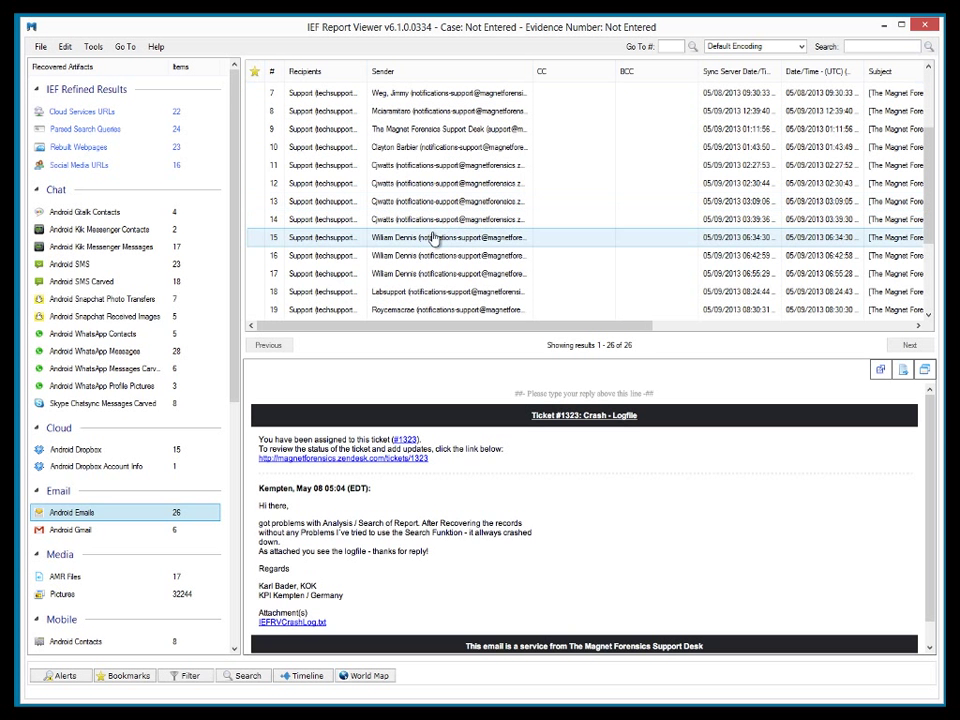
scroll(443, 263, "down", 2)
left_click(435, 272)
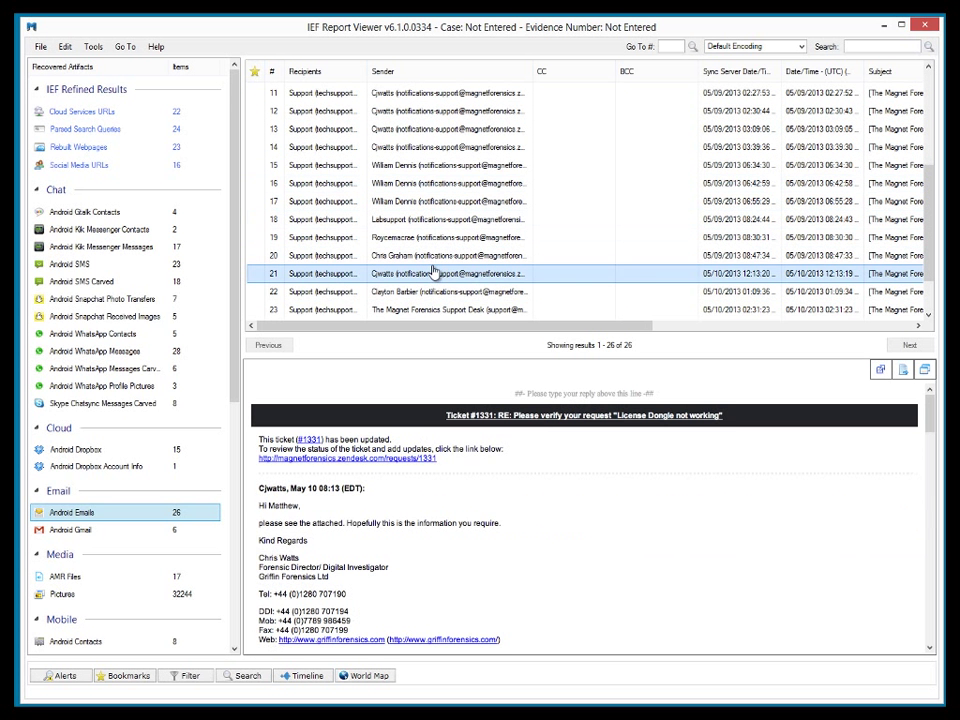
scroll(435, 272, "down", 1)
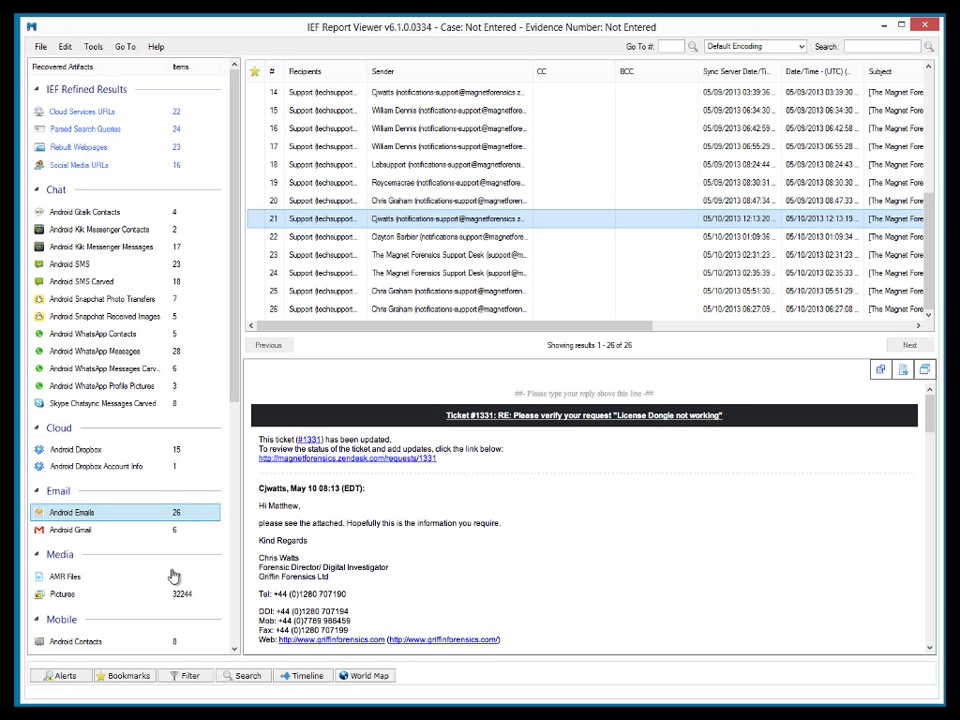
- Show the Android Gmail messages, and browse the AMR Files list down to its last audio record
left_click(86, 533)
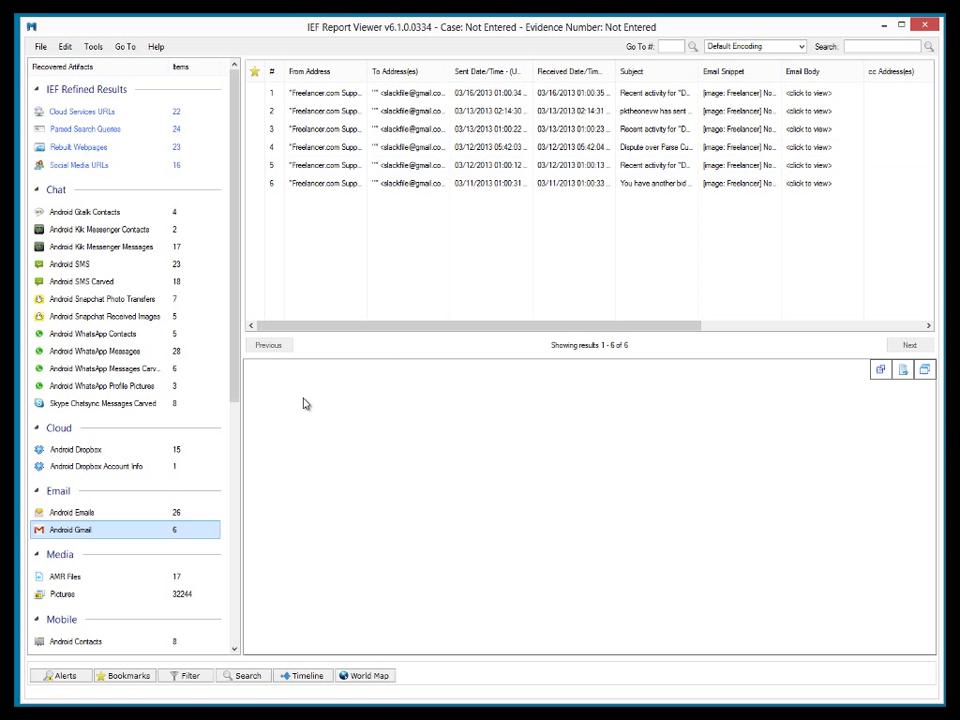
left_click(91, 581)
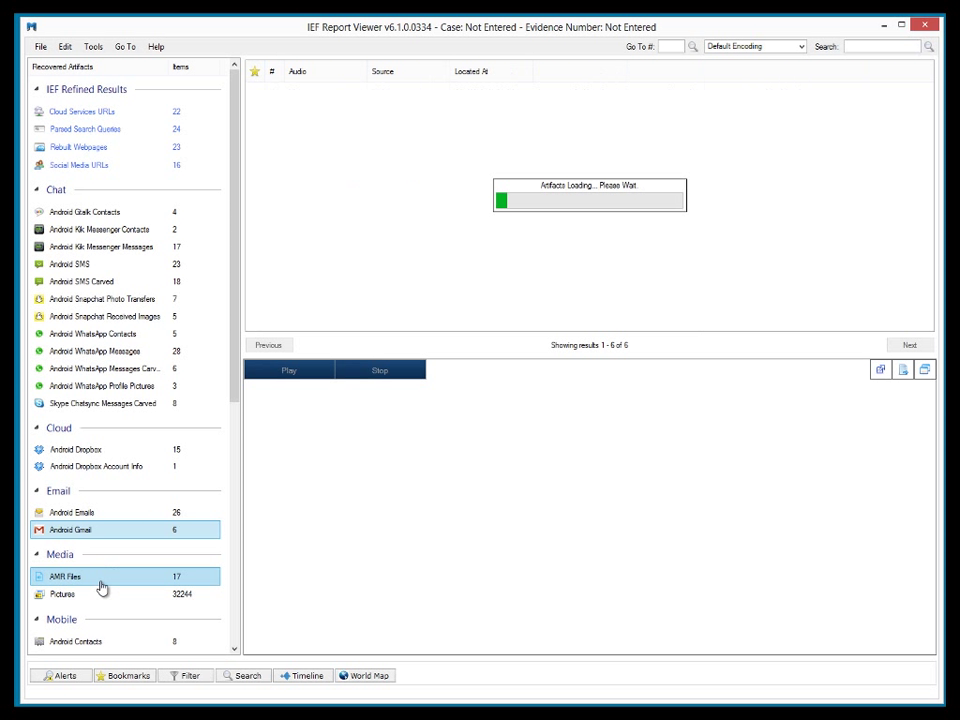
left_click(380, 203)
left_click(322, 113)
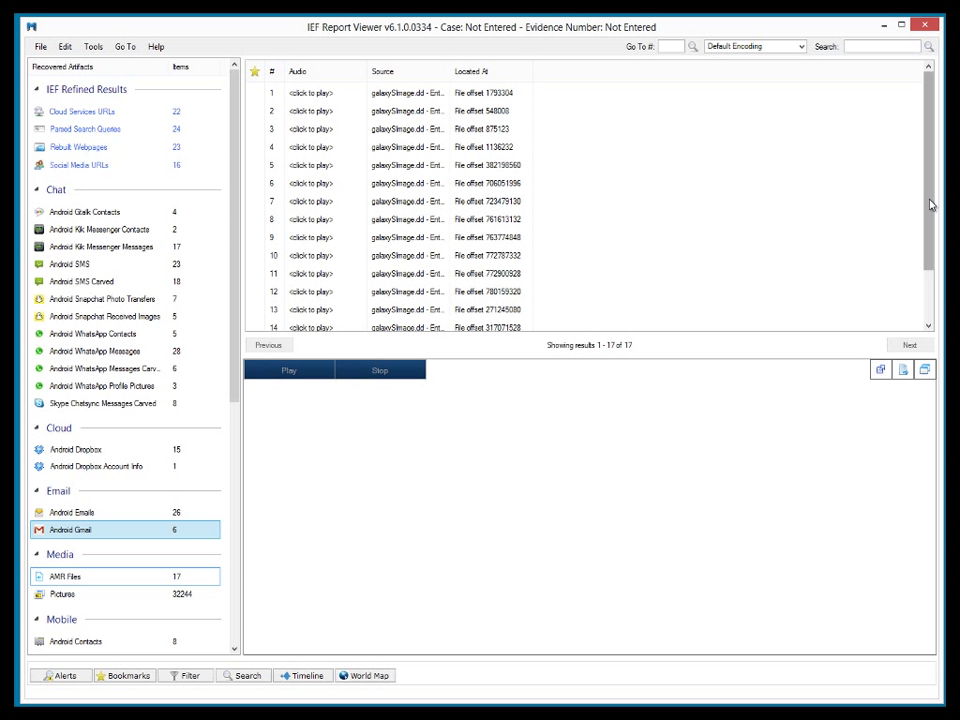
left_click_drag(930, 206, 943, 296)
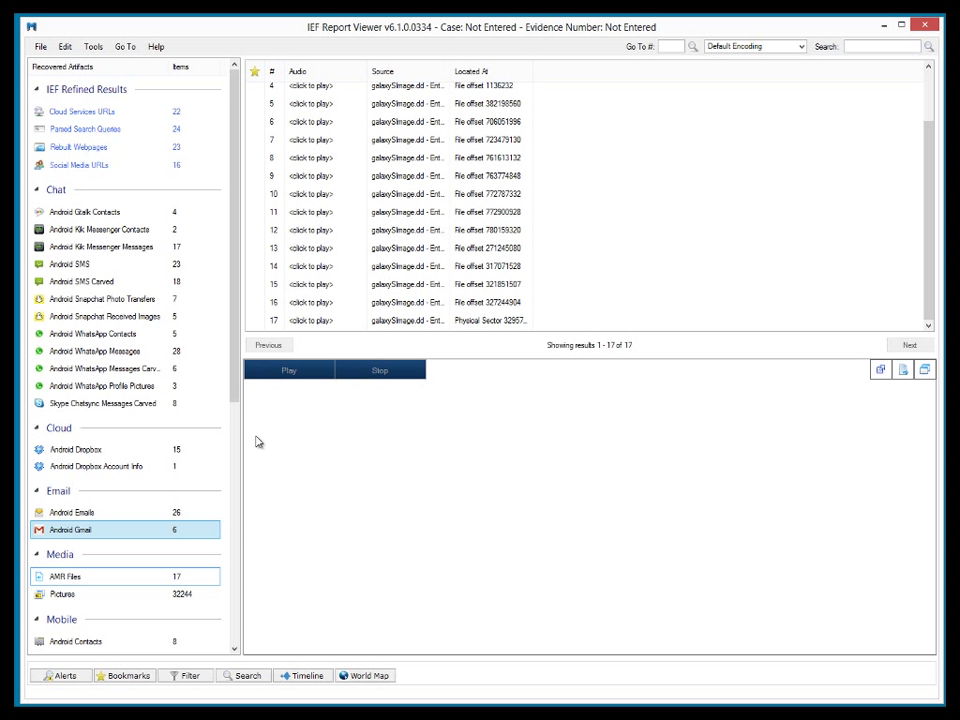
- Show the recovered Pictures from the Media category and page forward to results 501 - 750
left_click_drag(236, 388, 206, 568)
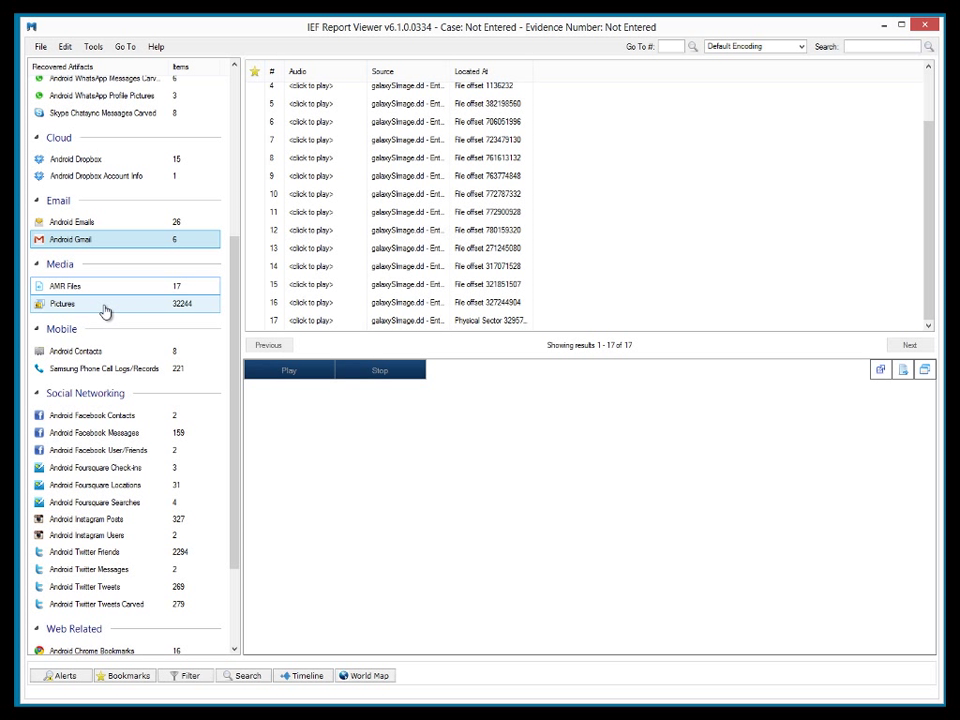
left_click(70, 306)
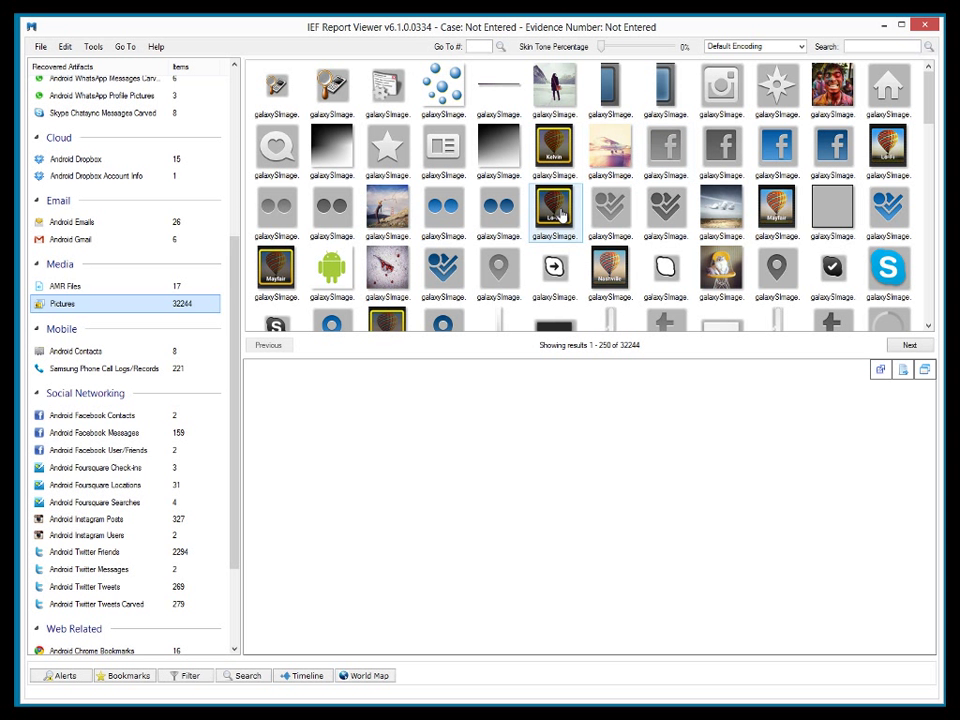
left_click(909, 345)
left_click(909, 345)
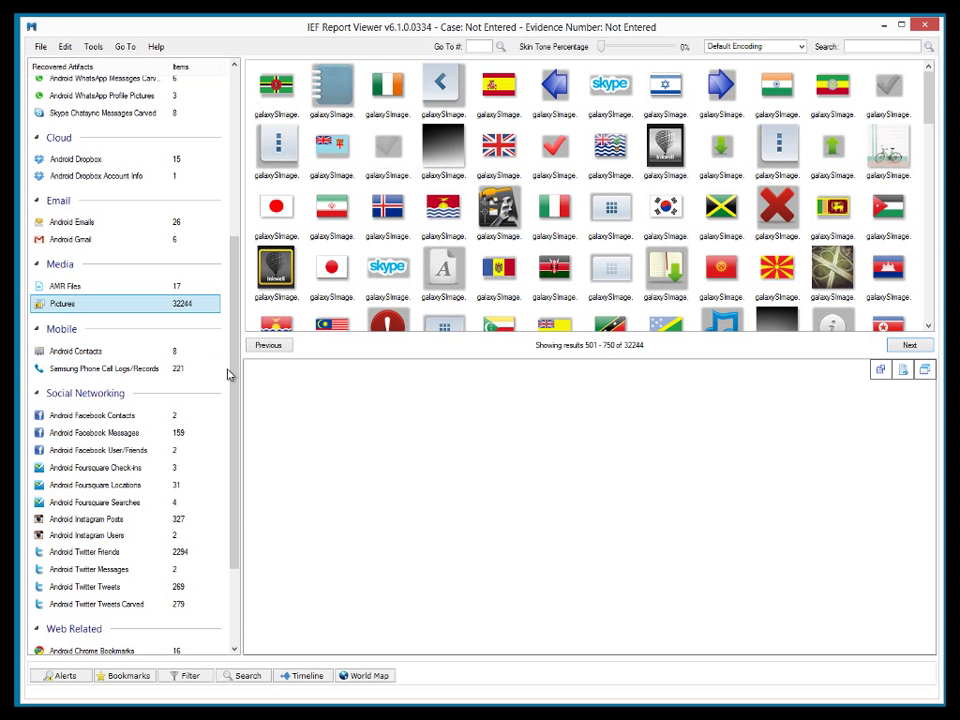
- Show the Android Contacts, and browse the Samsung Phone Call Logs/Records, inspecting the details of record 10
left_click_drag(234, 364, 234, 452)
left_click(98, 229)
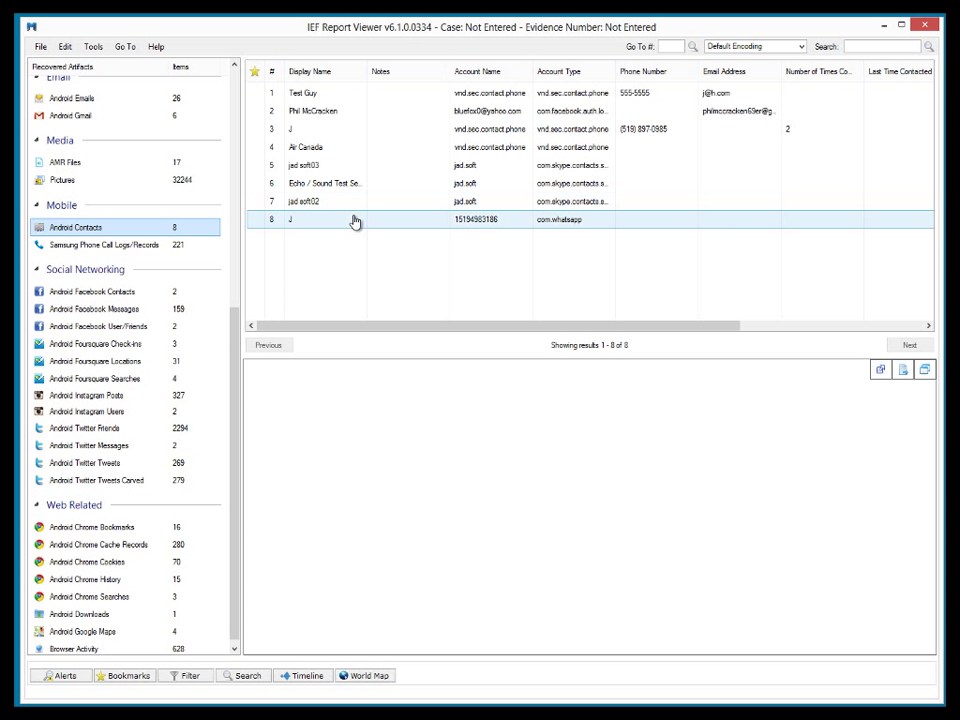
left_click(150, 247)
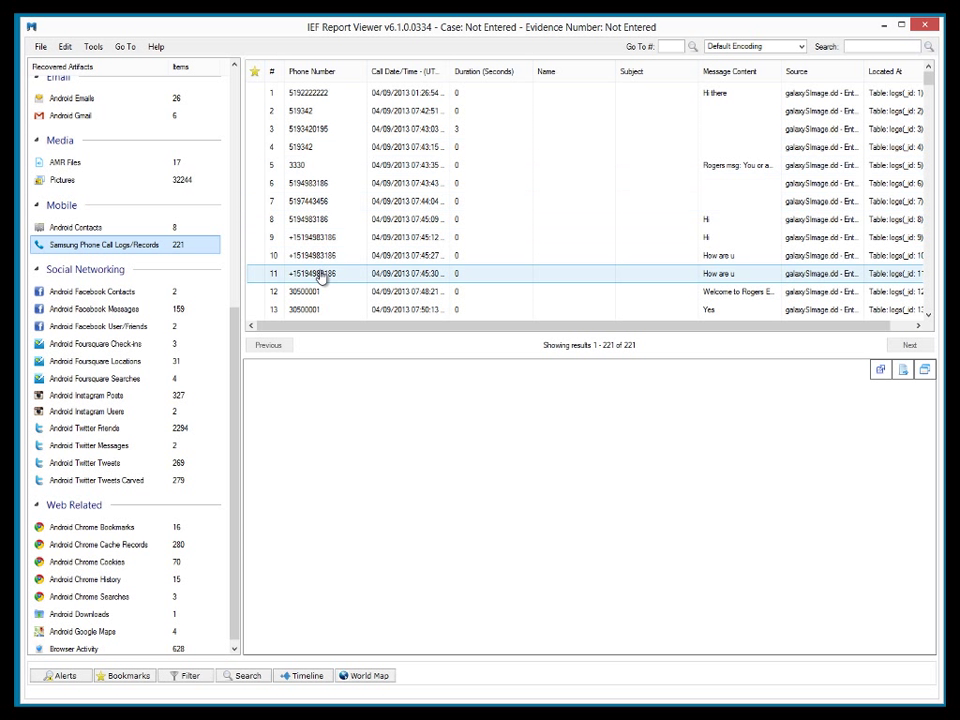
left_click(397, 257)
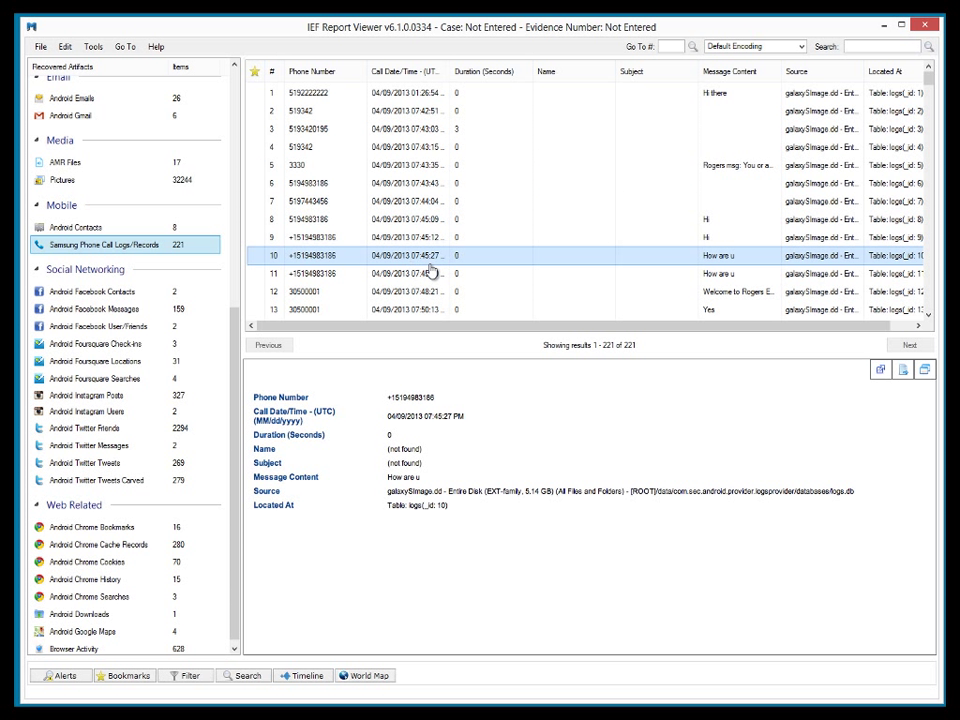
scroll(430, 265, "down", 3)
scroll(430, 271, "down", 4)
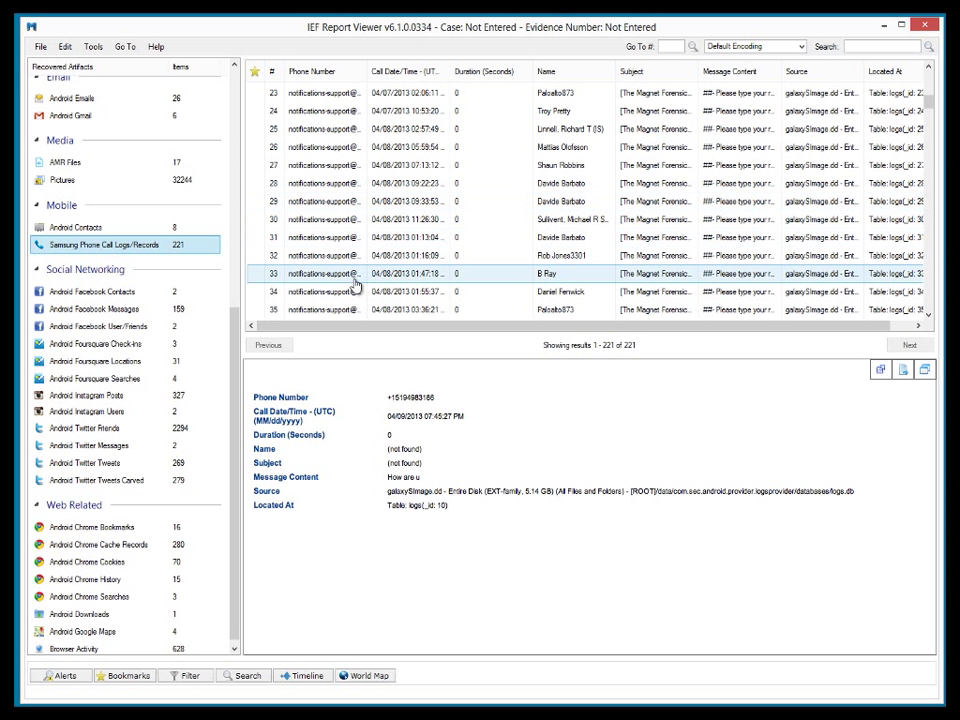
- Review the Android Foursquare check-ins, the locations with a wider Address column, and the Foursquare searches
scroll(233, 357, "down", 1)
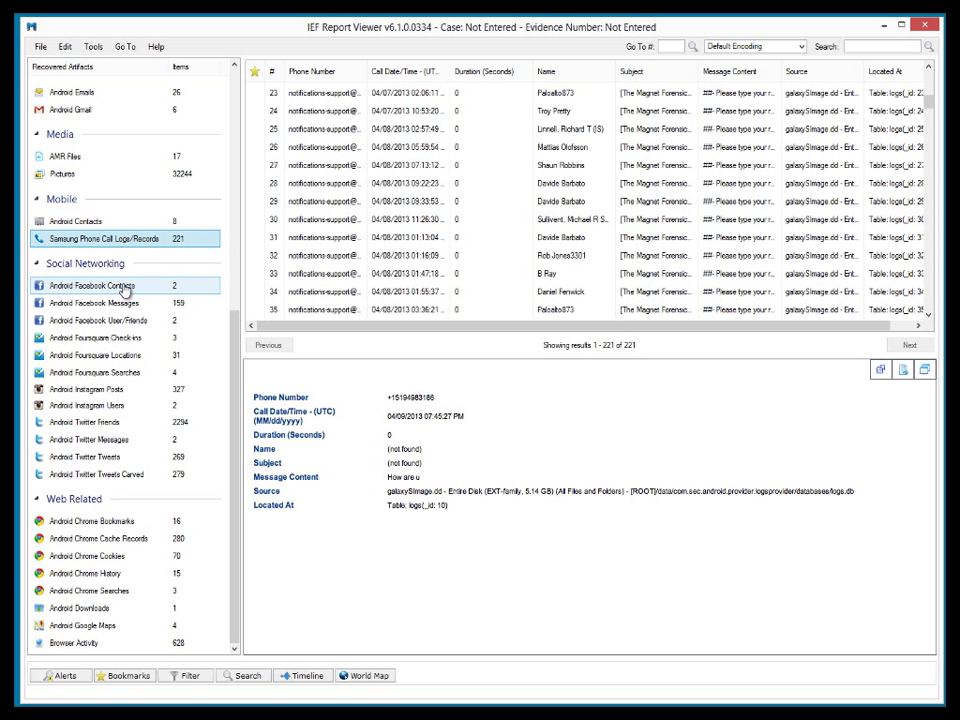
left_click(108, 341)
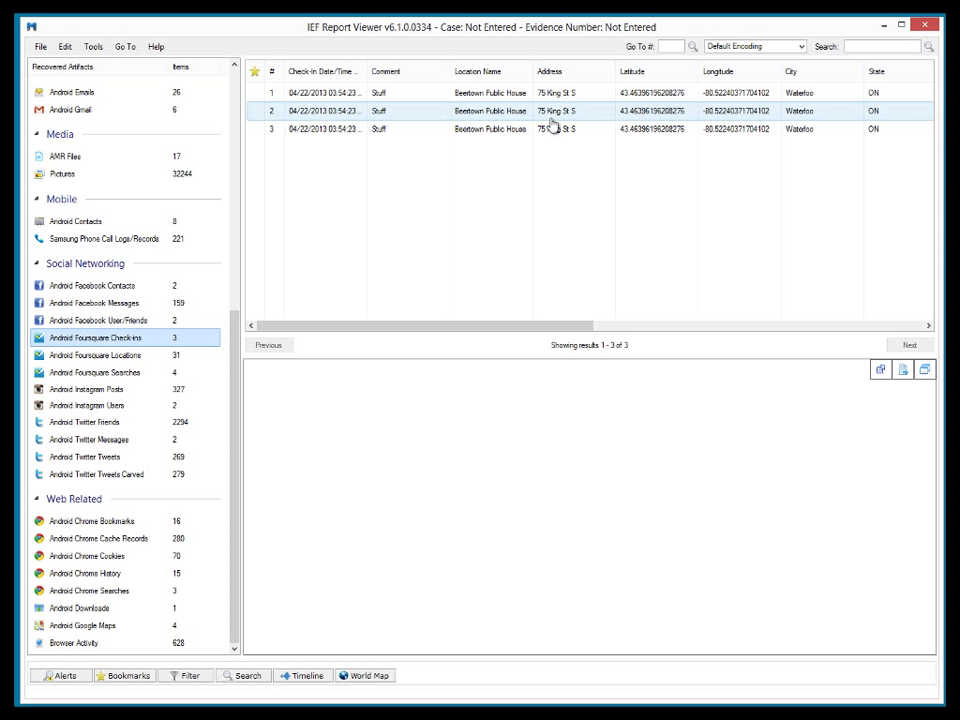
left_click(148, 356)
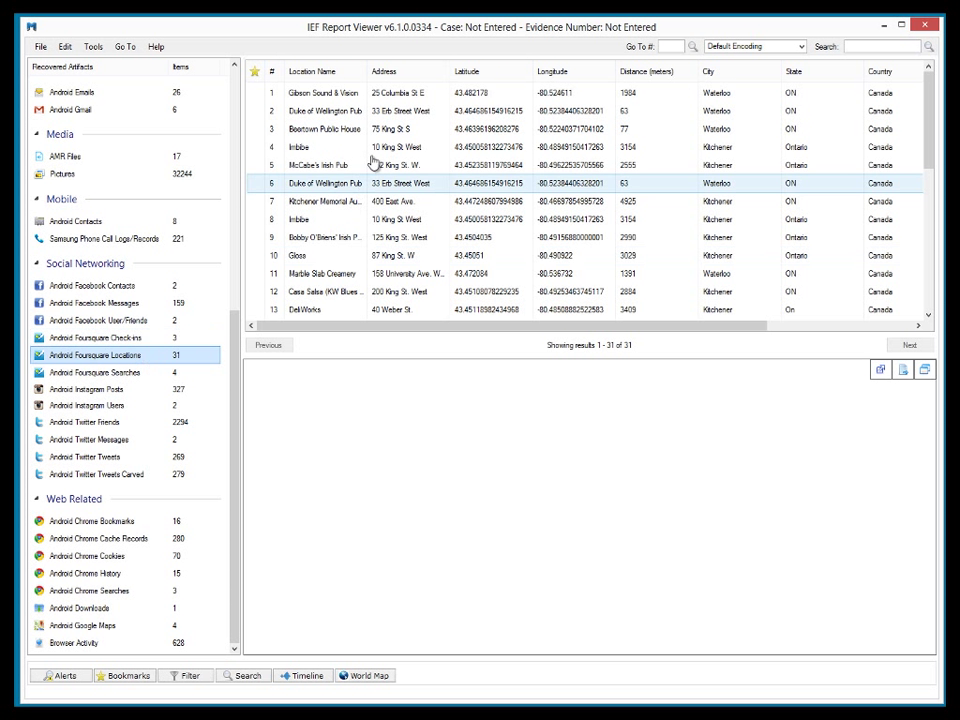
left_click_drag(450, 71, 473, 71)
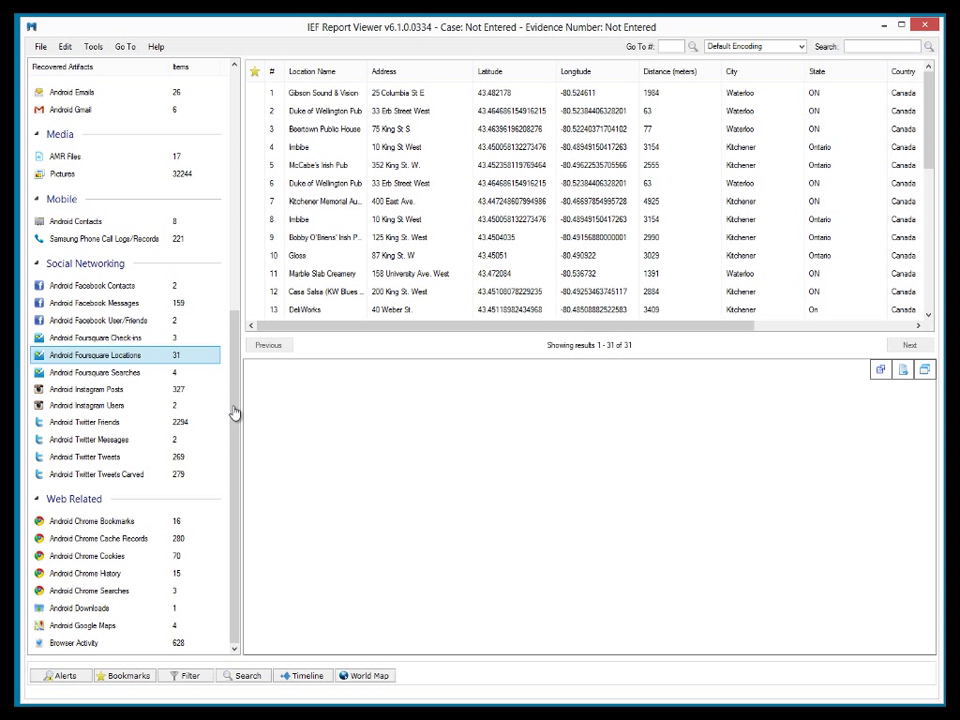
left_click(140, 372)
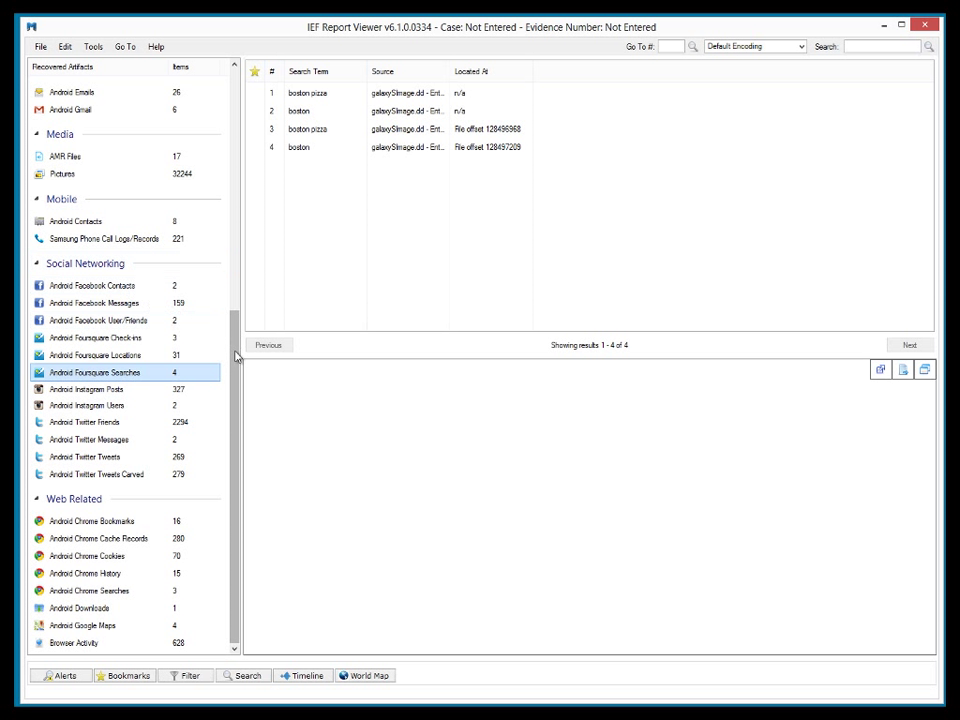
- Browse the Android Chrome bookmarks, cache records, cookies, history and searches
left_click(105, 529)
left_click(113, 548)
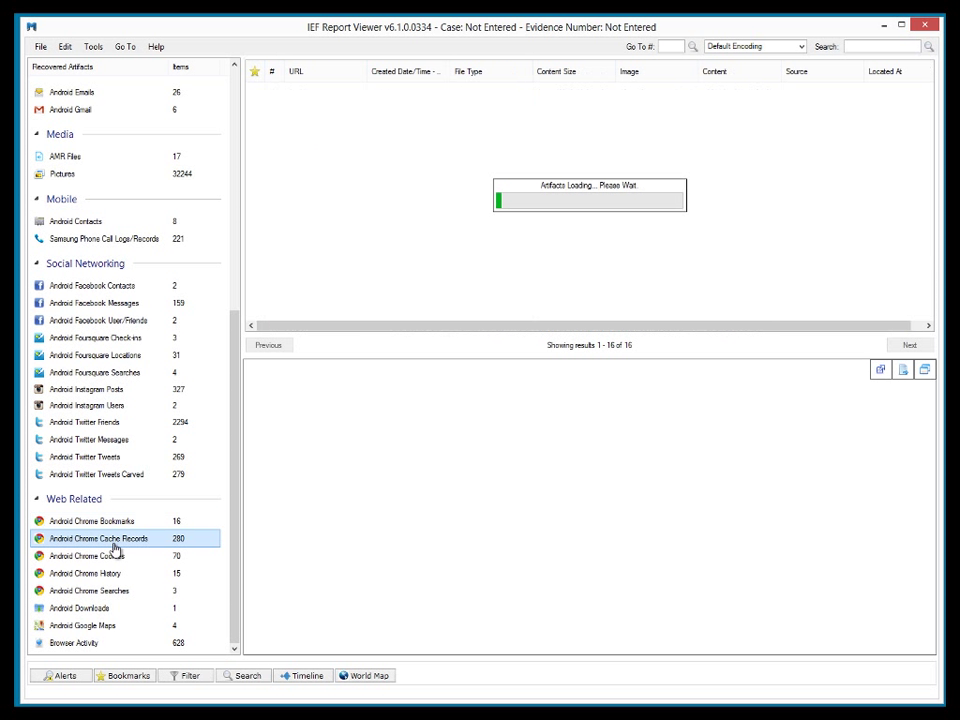
left_click(129, 562)
left_click(129, 572)
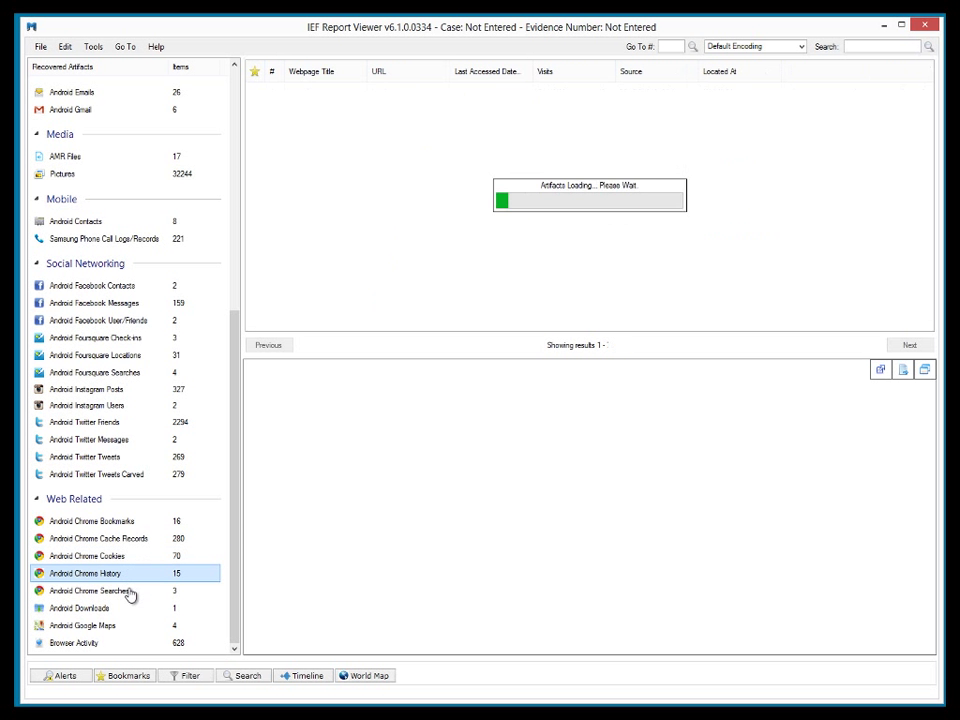
left_click(129, 591)
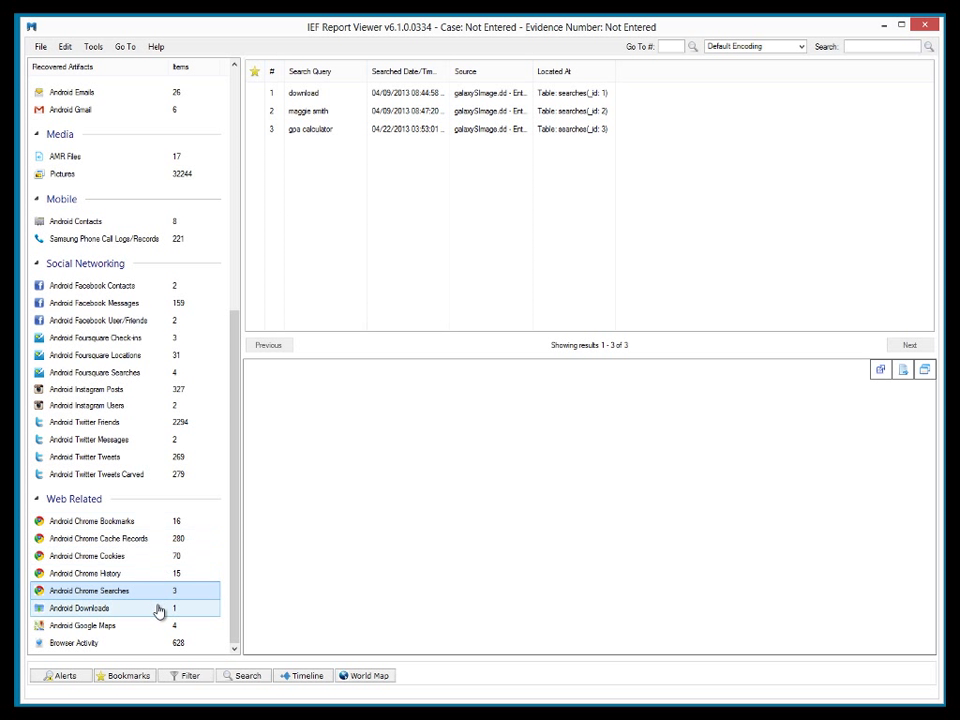
- Review the Android Downloads with a wider Save Location column, and show the Android Google Maps searches
left_click(120, 612)
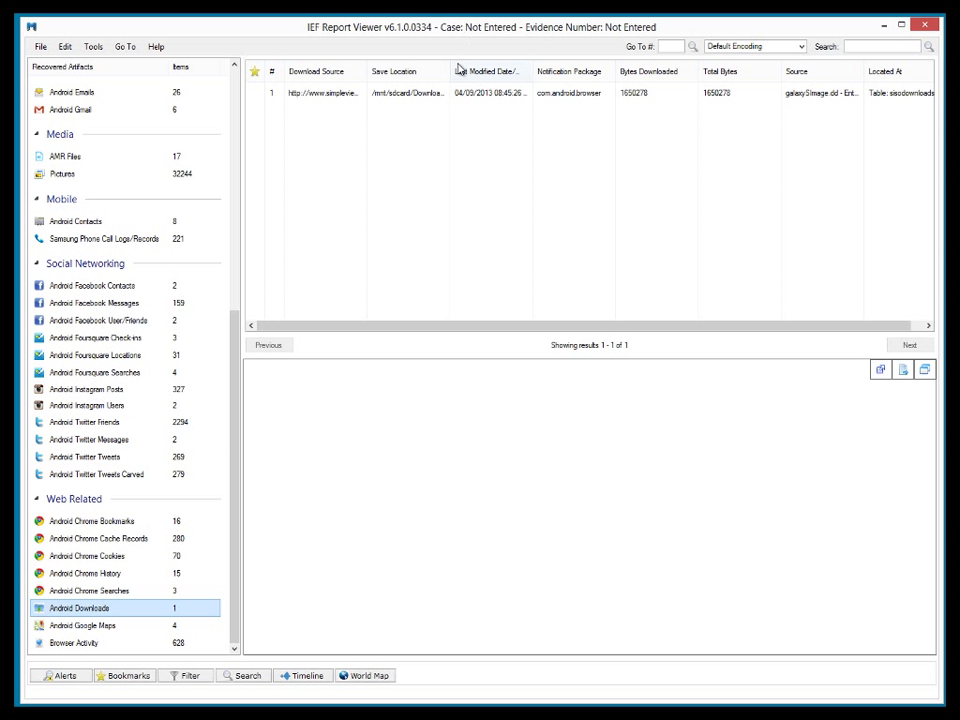
left_click_drag(452, 73, 549, 73)
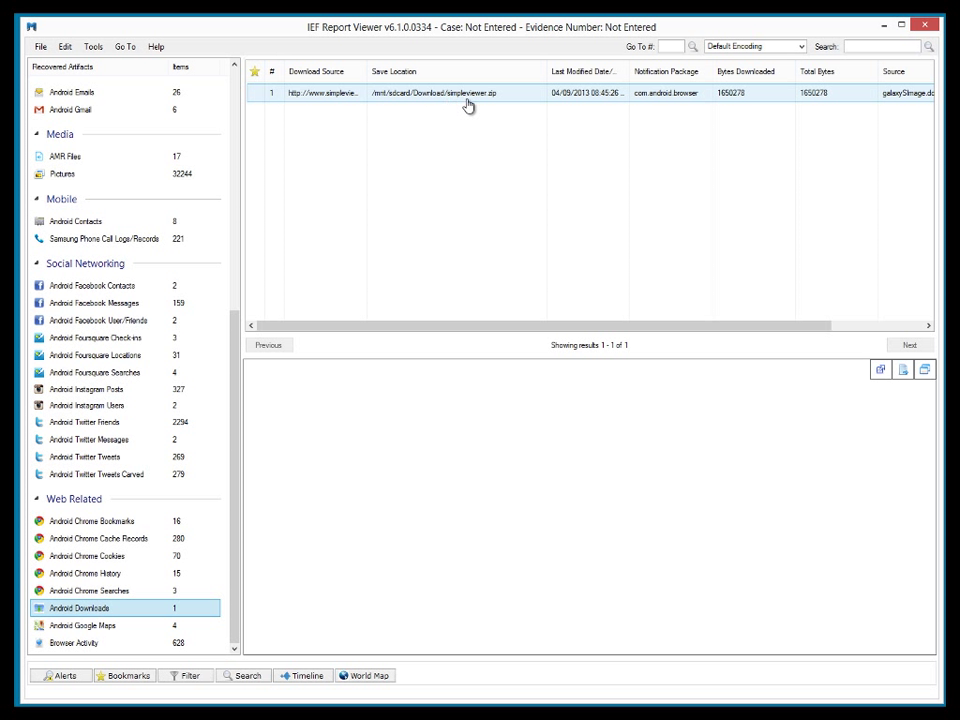
left_click(148, 626)
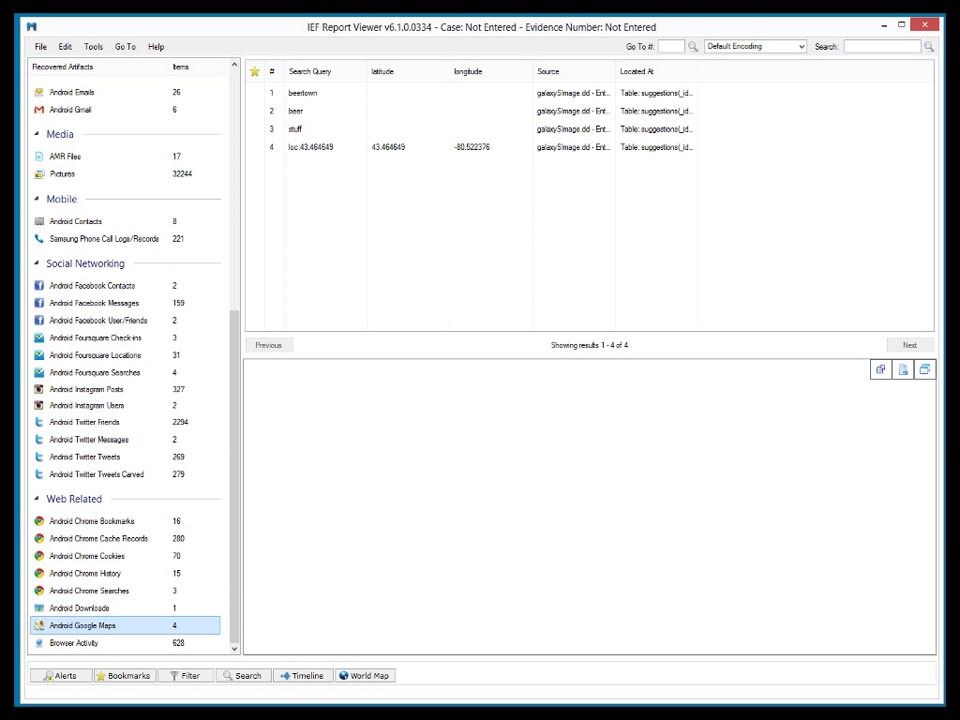
- Open the Timeline of the recovered artifacts in an enlarged window and add the Chat category's graph
left_click(305, 677)
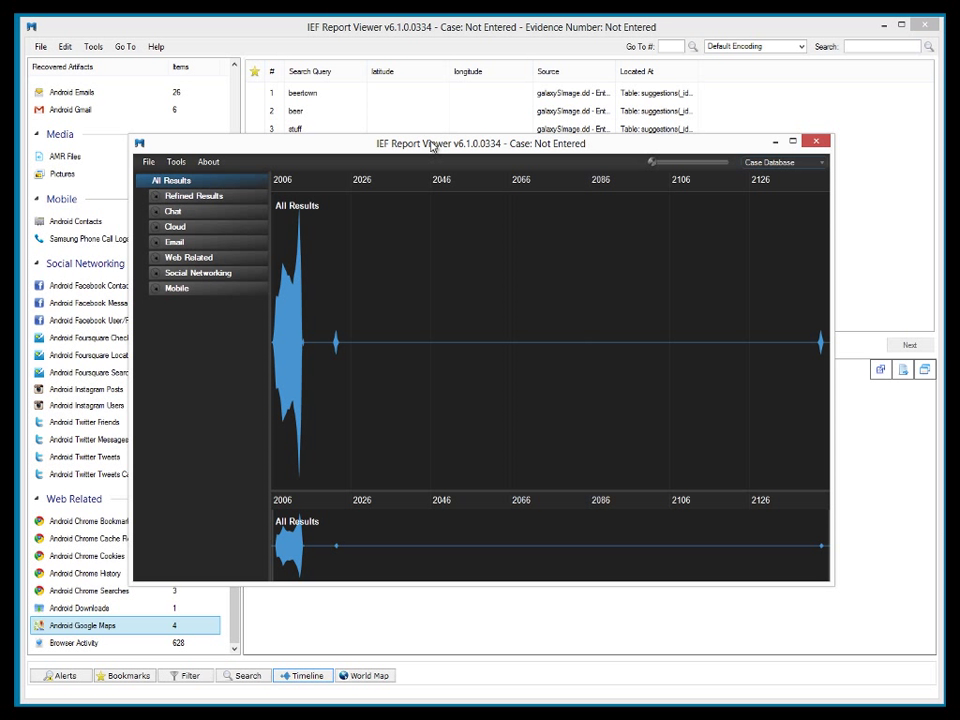
left_click_drag(431, 147, 388, 128)
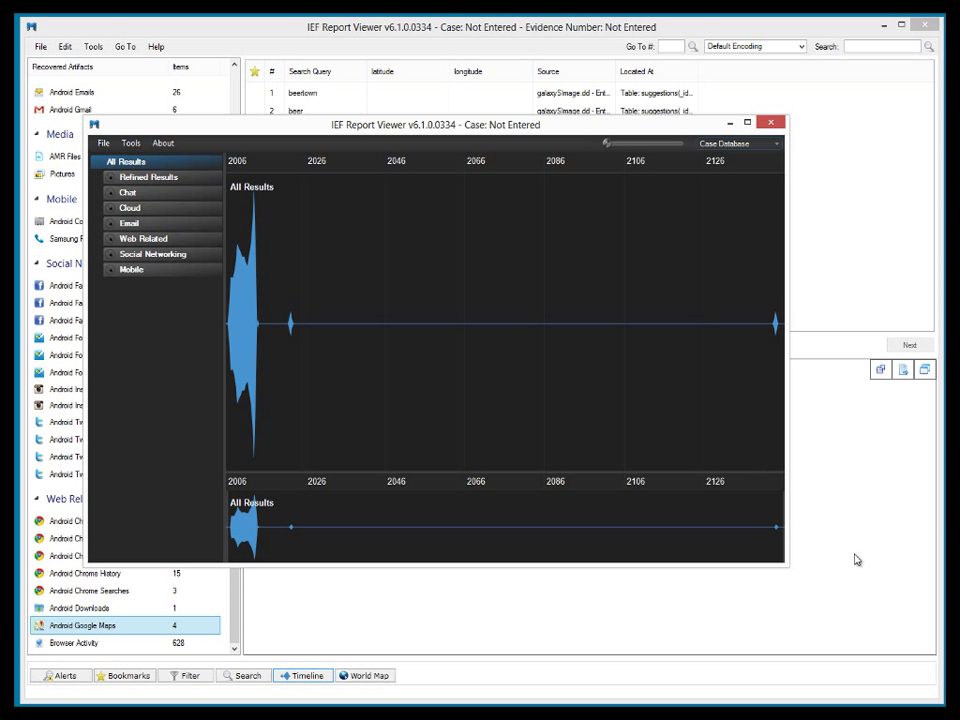
left_click_drag(797, 569, 920, 601)
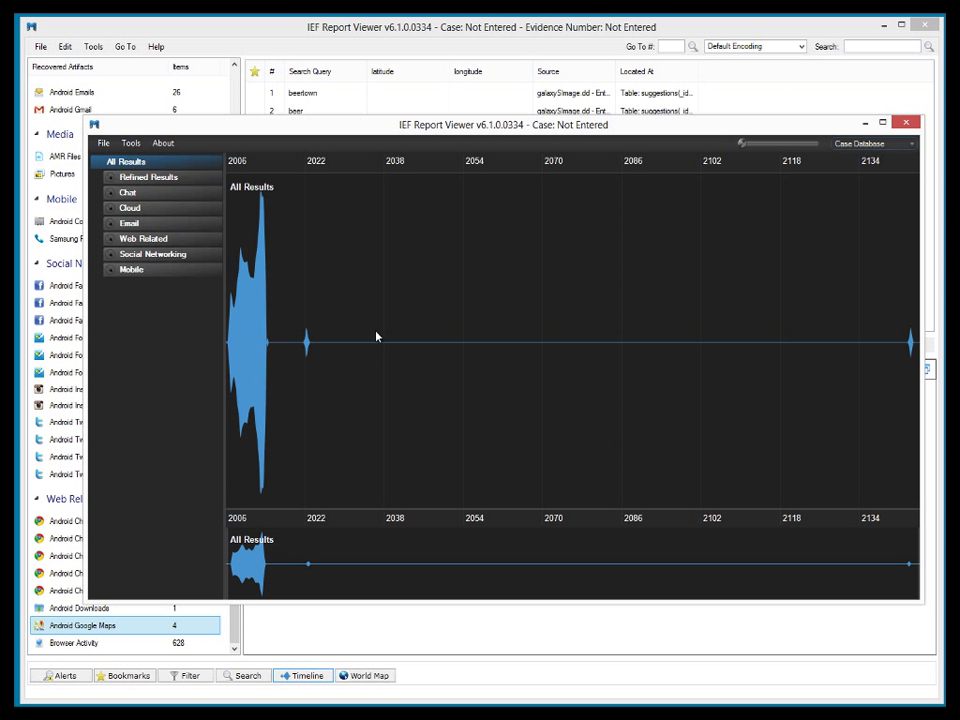
left_click(128, 193)
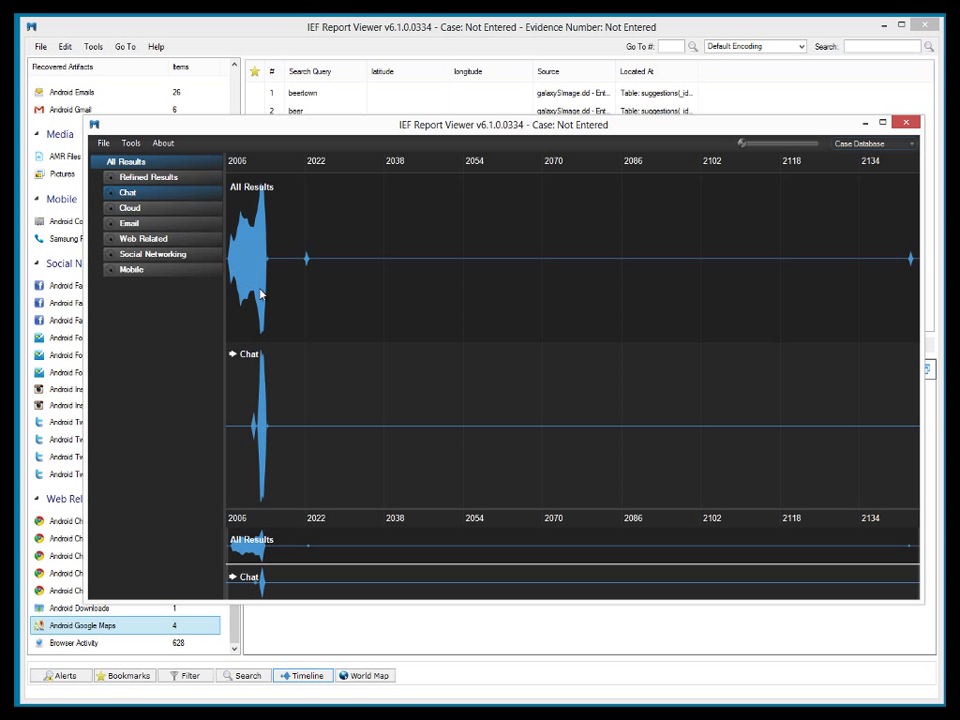
- Zoom the timeline in on 2010 to 2013 and open the records behind the October 2011 Chat spike
left_click_drag(744, 149, 758, 150)
left_click_drag(577, 560, 268, 555)
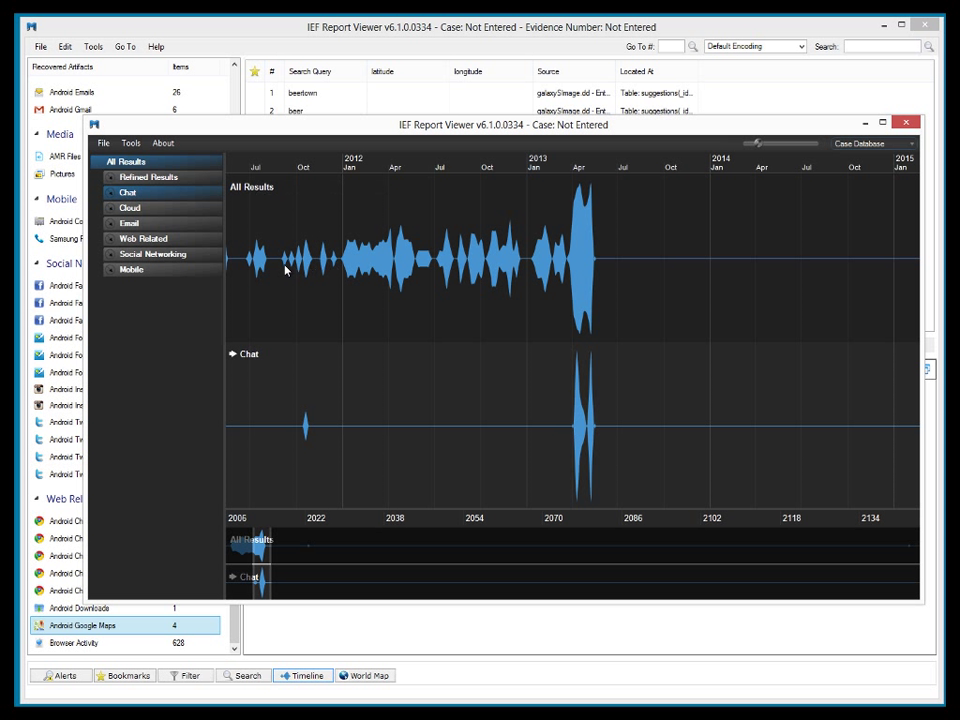
scroll(543, 301, "up", 3)
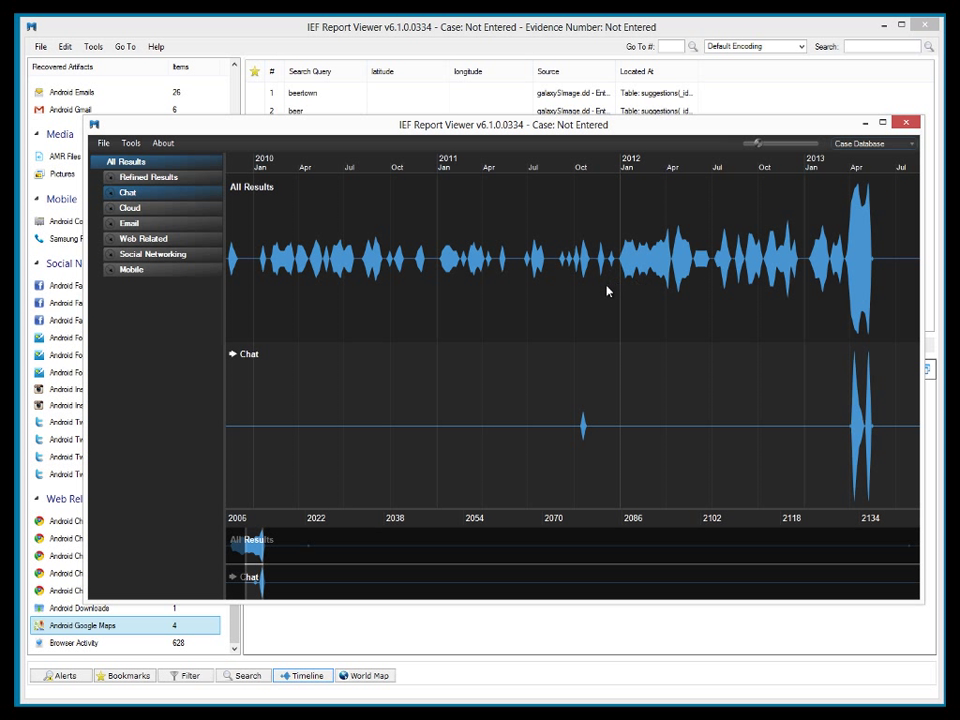
left_click(584, 429)
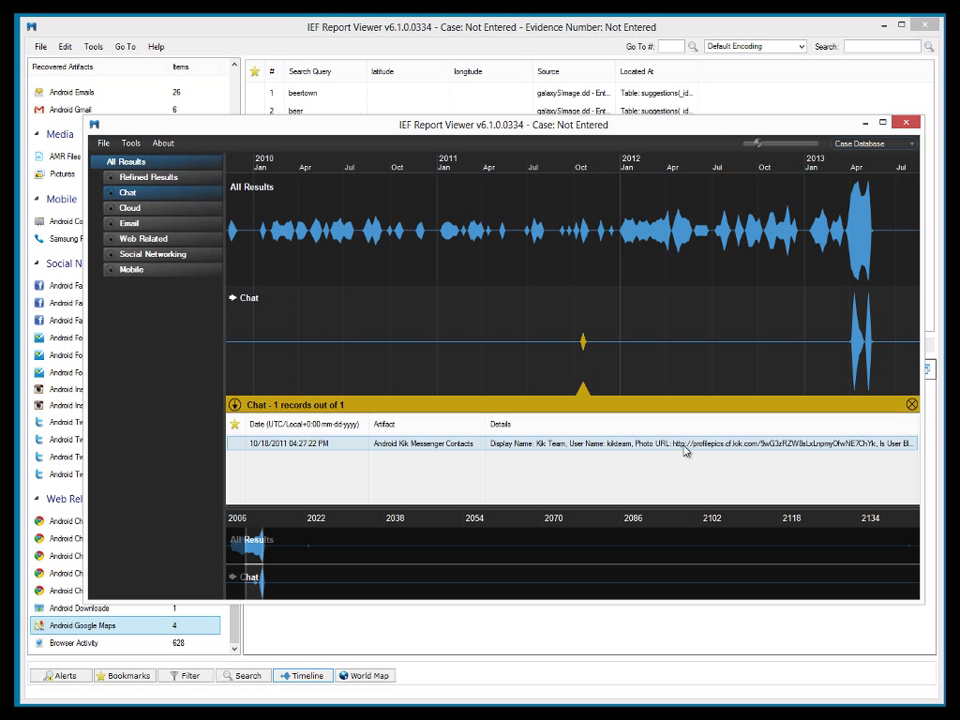
- Close the Chat records and the Timeline, and open the World Map of the geolocated artifacts
left_click(911, 404)
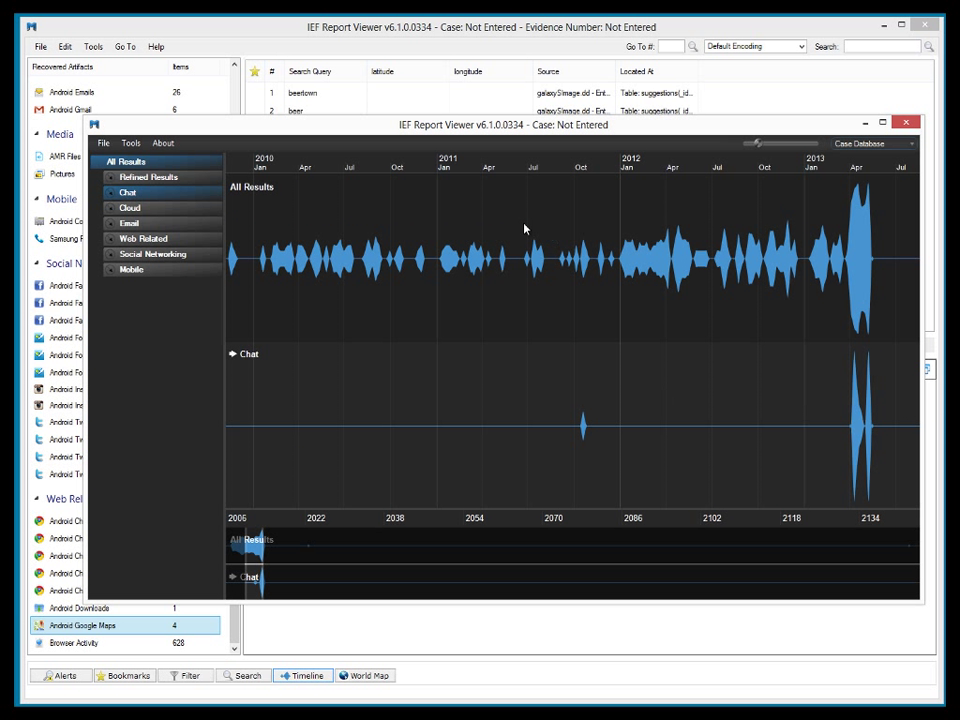
left_click(906, 123)
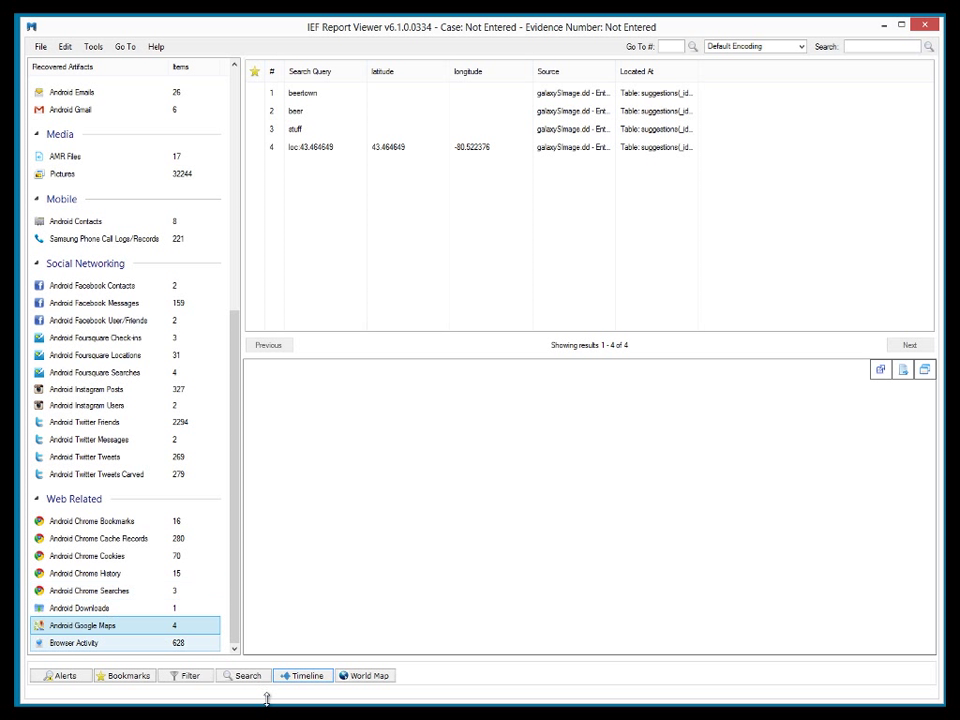
left_click(367, 679)
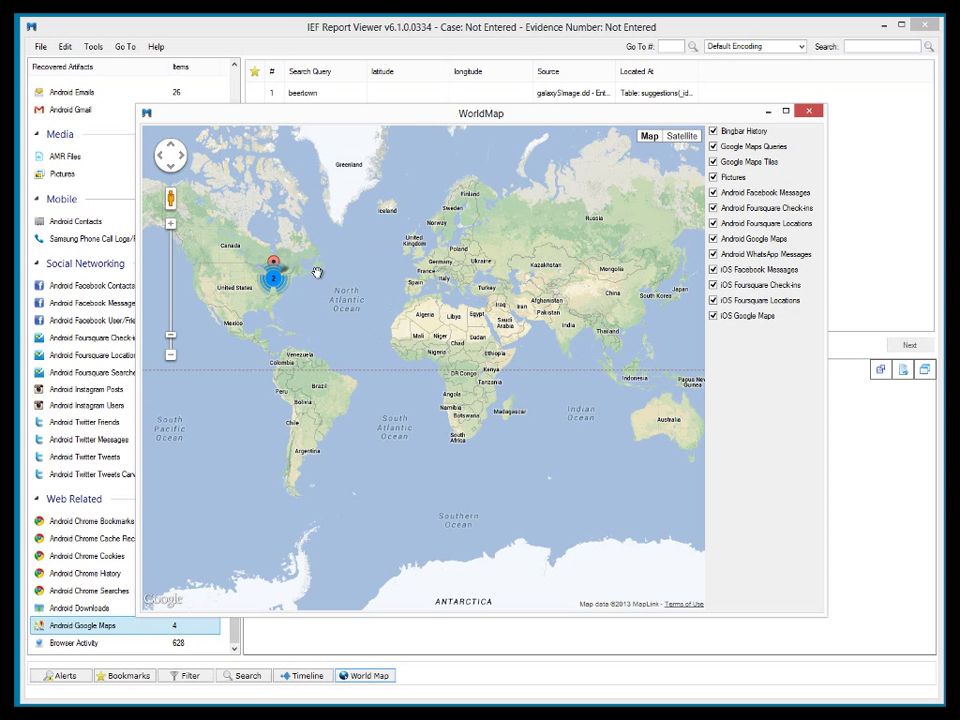
- Center the World Map on the artifact markers beside the Great Lakes, with eastern North America filling the view
mouse_move(298, 273)
left_mouse_down()
mouse_move(372, 314)
mouse_move(477, 348)
left_mouse_up()
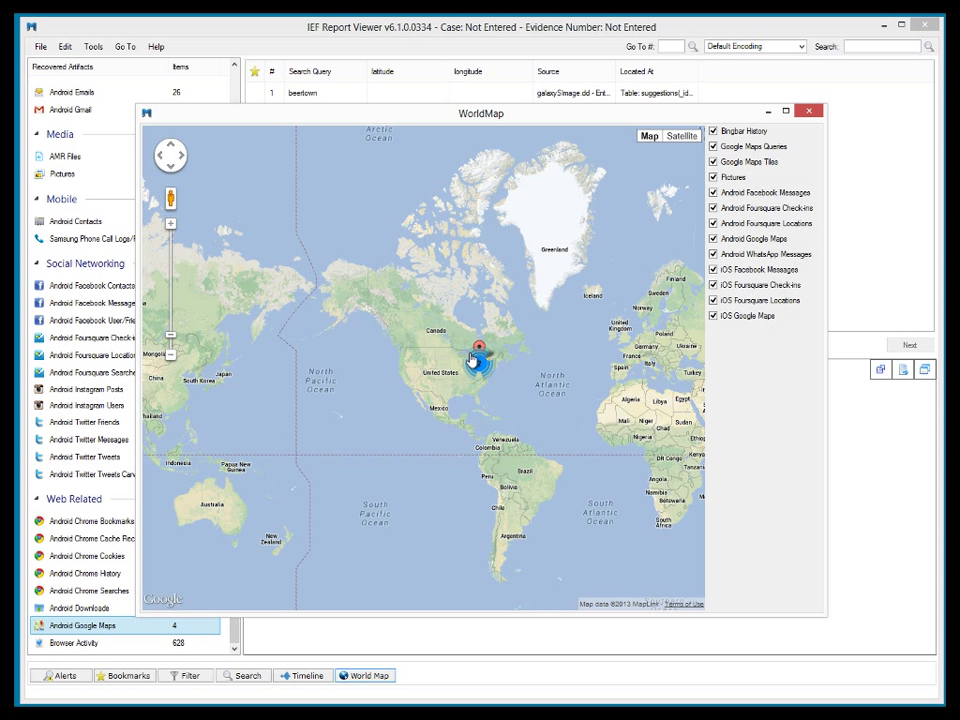
left_click_drag(171, 340, 171, 302)
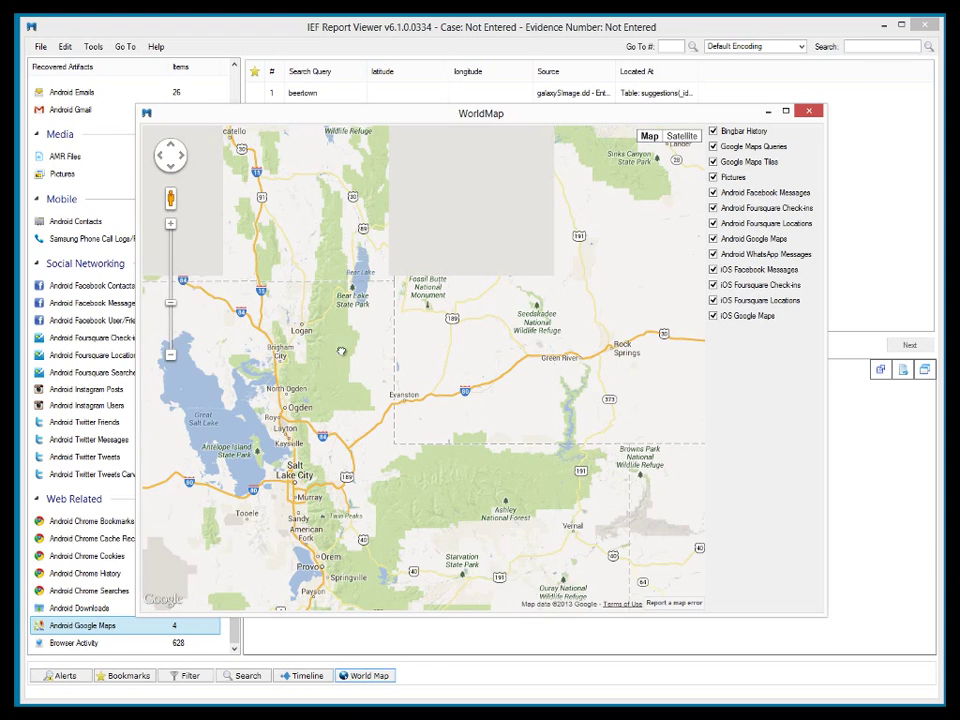
left_click_drag(341, 349, 253, 422)
left_click_drag(170, 306, 170, 318)
mouse_move(530, 336)
left_mouse_down()
mouse_move(450, 377)
mouse_move(399, 371)
mouse_move(378, 330)
left_mouse_up()
left_click_drag(446, 285, 450, 358)
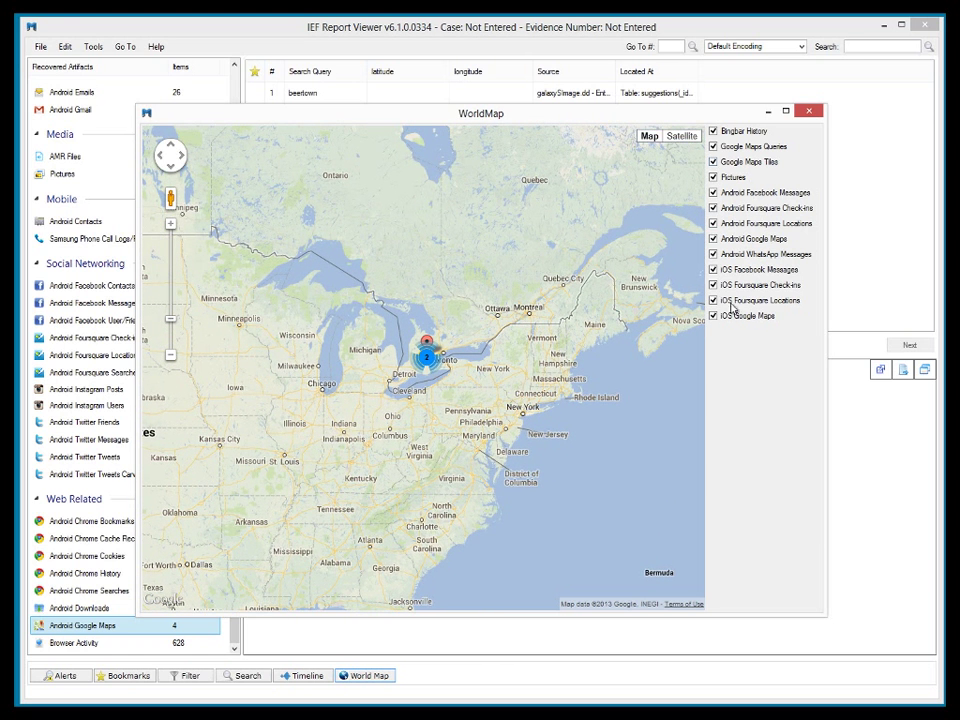
- Zoom the World Map in on the marker clusters in the Kitchener and Waterloo area of southern Ontario
left_click(171, 225)
left_click(171, 225)
left_click(171, 225)
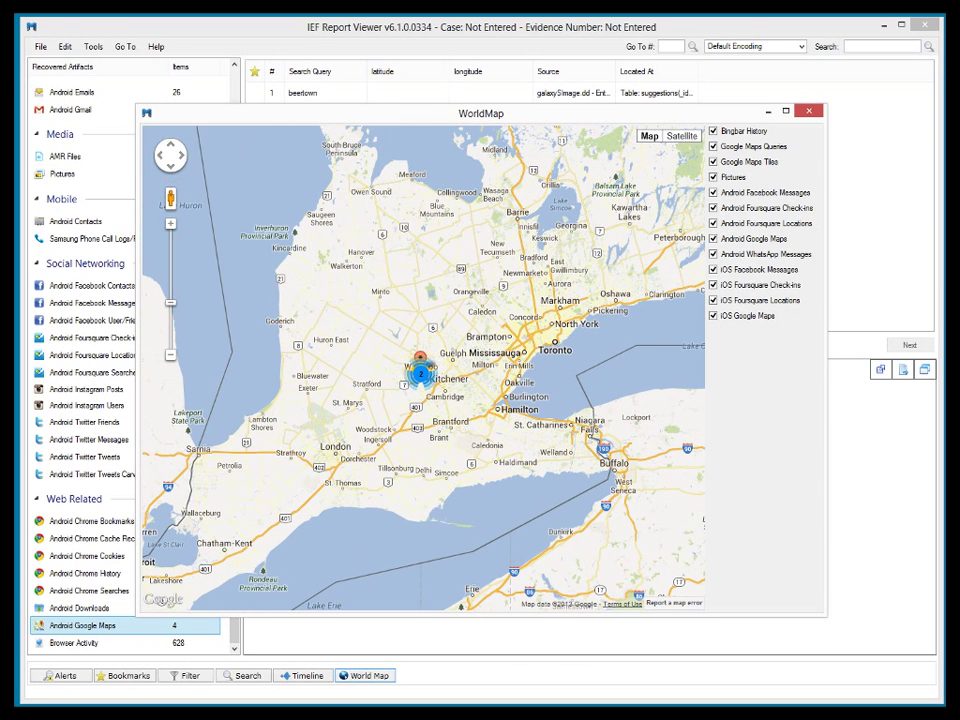
left_click(171, 225)
left_click(171, 225)
left_click_drag(310, 328, 340, 286)
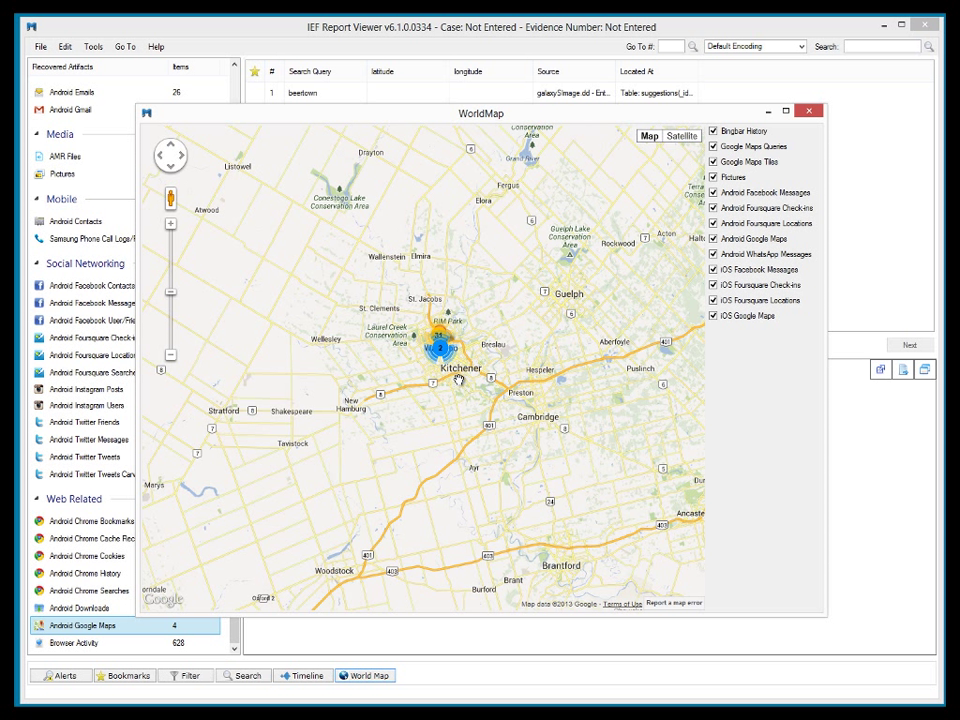
- Magnify the map to city level and examine how the artifact clusters spread across Waterloo
left_click(171, 225)
left_click(171, 225)
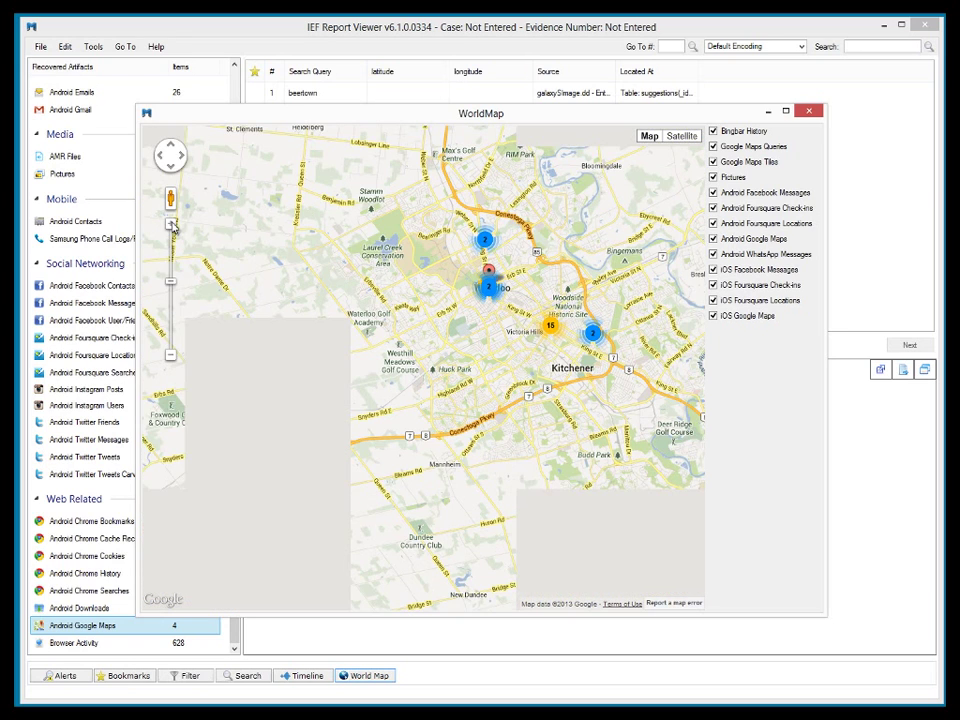
left_click_drag(293, 419, 243, 473)
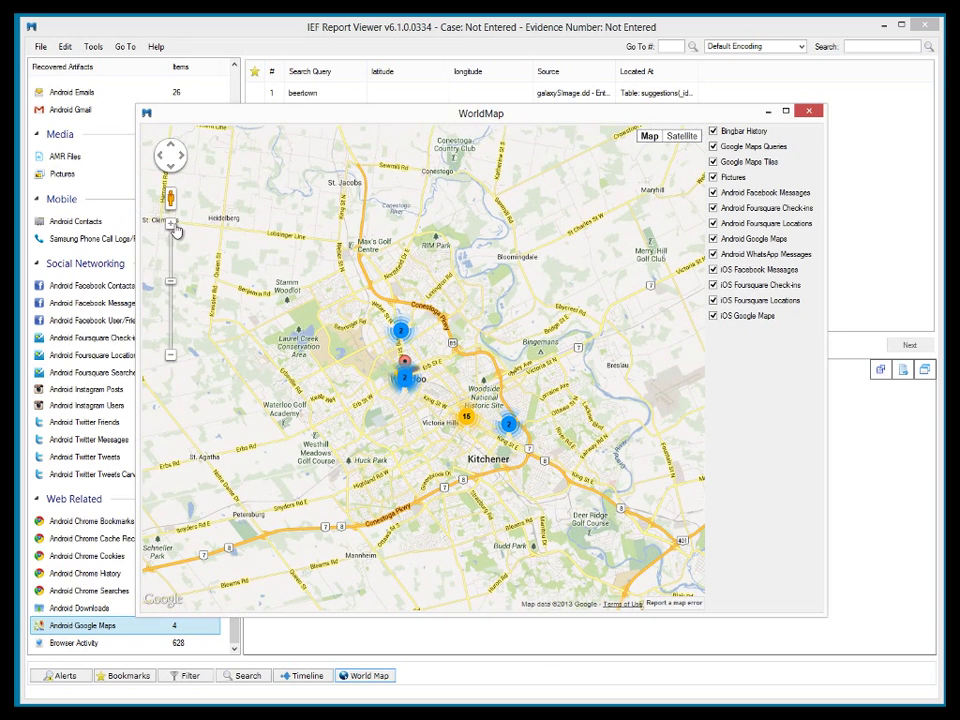
left_click(171, 225)
left_click_drag(303, 299, 413, 340)
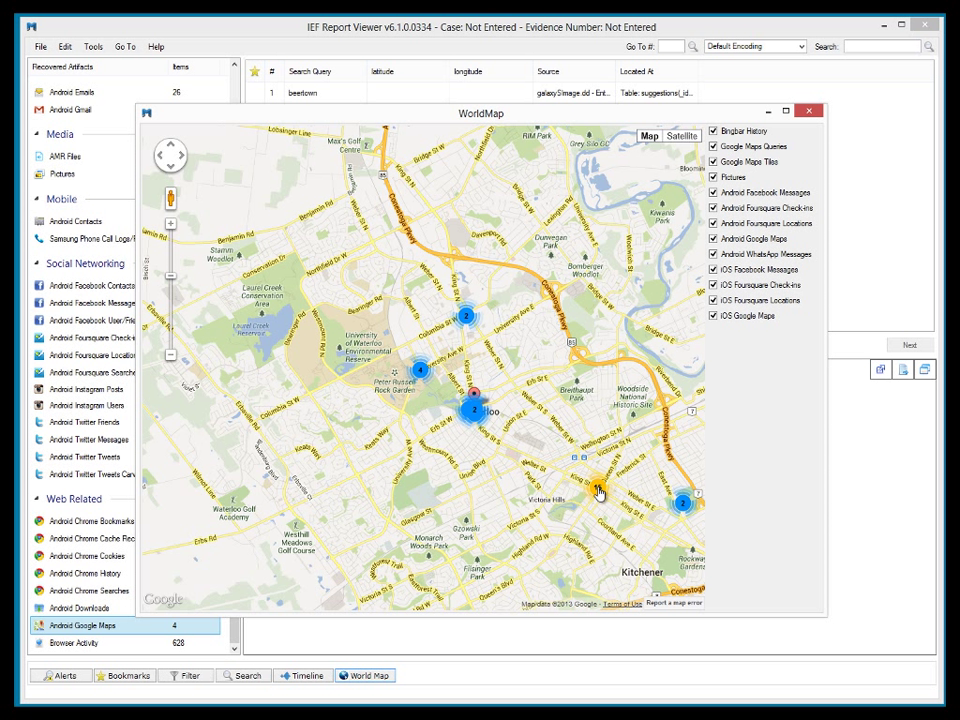
left_click(170, 225)
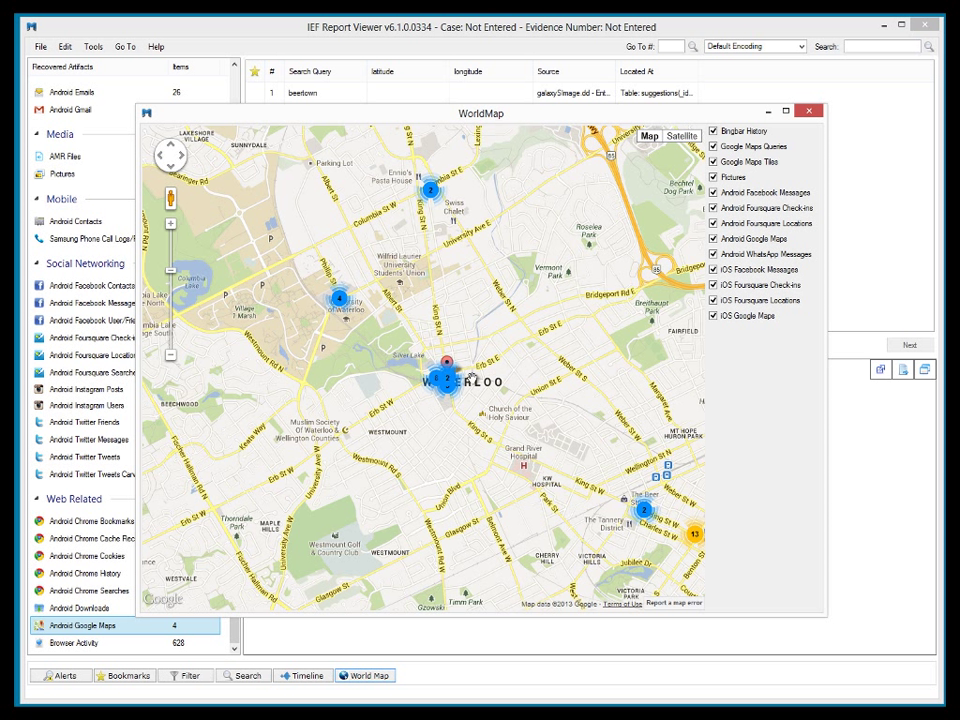
- Examine the markers at street level along King St between Erb St and Willis Way, and close the World Map
left_click(171, 226)
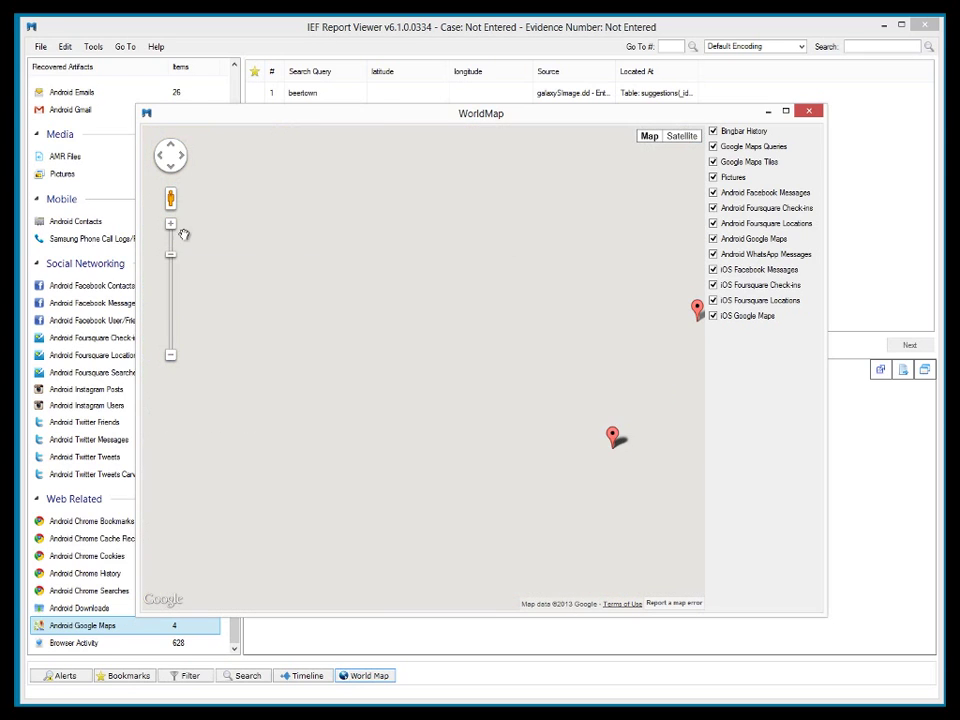
left_click_drag(474, 376, 324, 309)
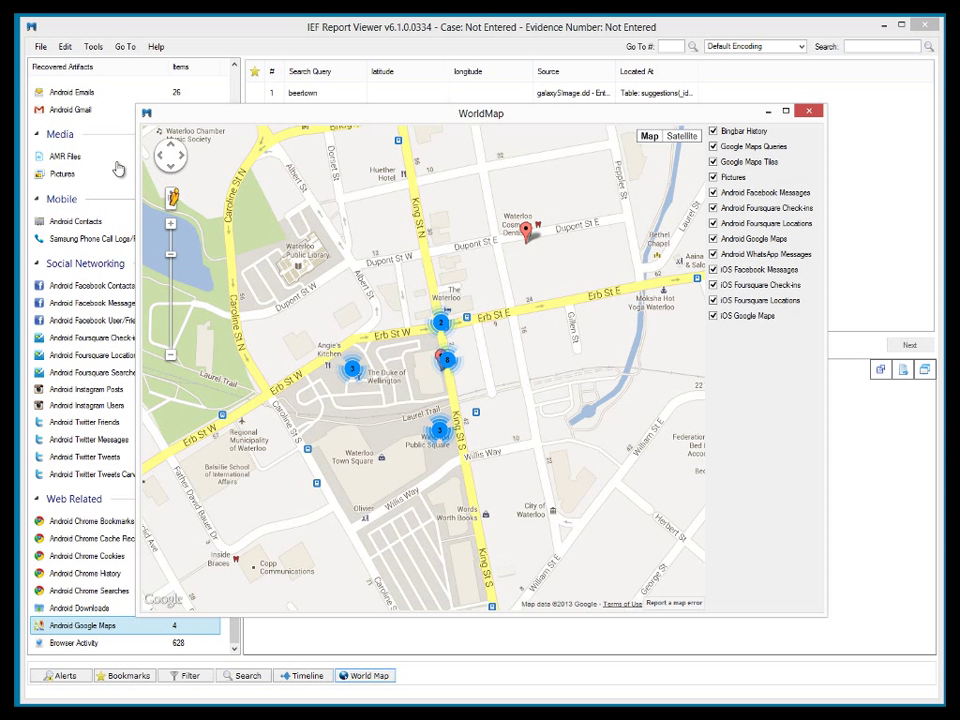
left_click(171, 226)
left_click_drag(380, 295, 371, 229)
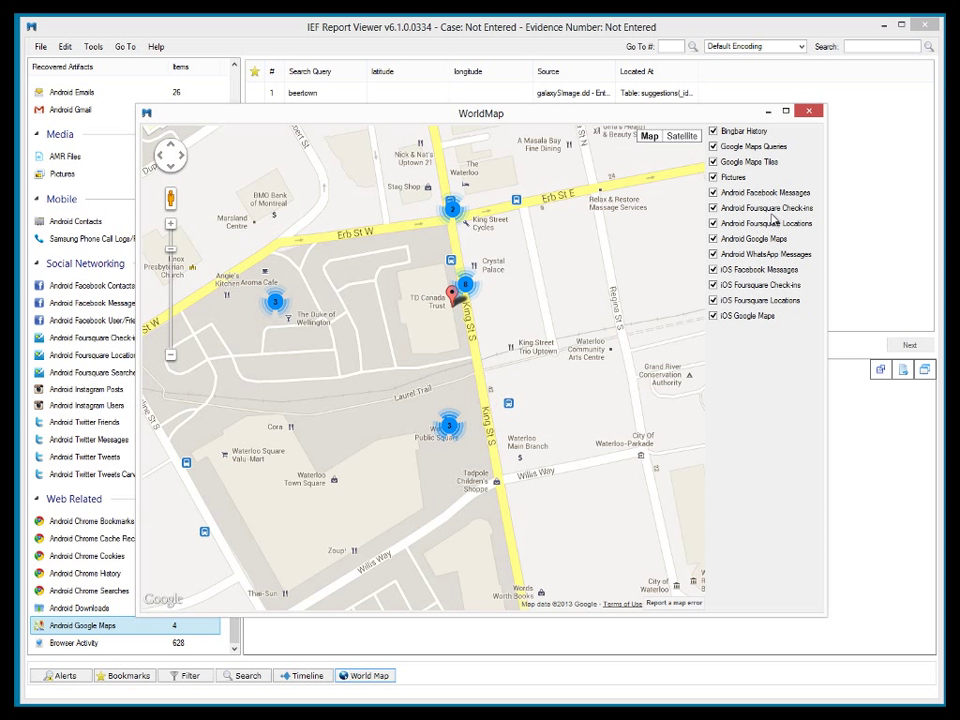
left_click_drag(621, 437, 623, 385)
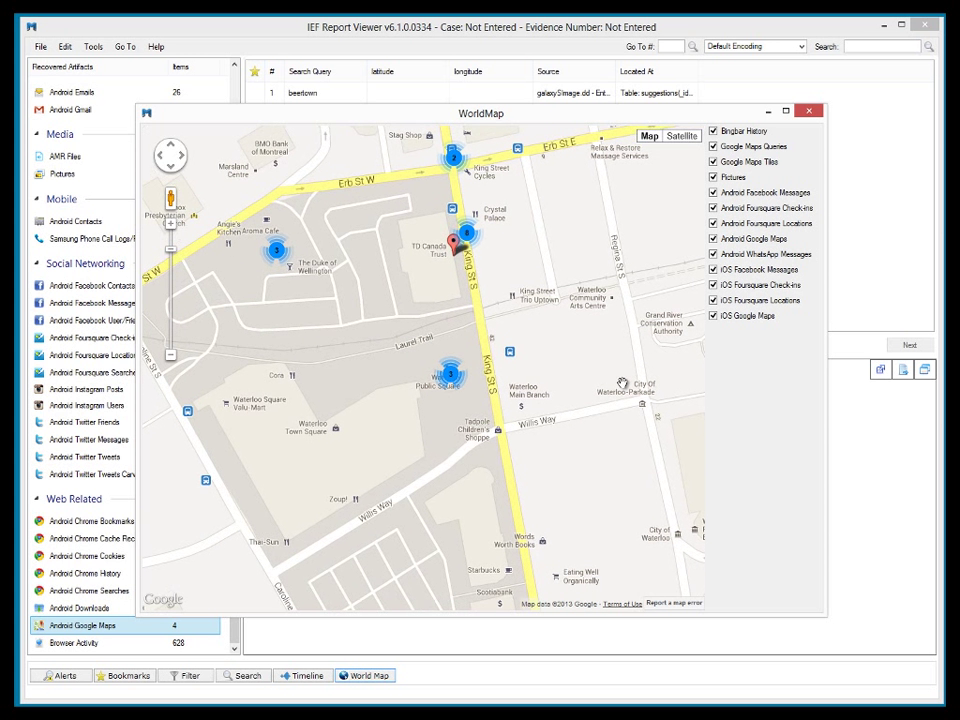
left_click(809, 111)
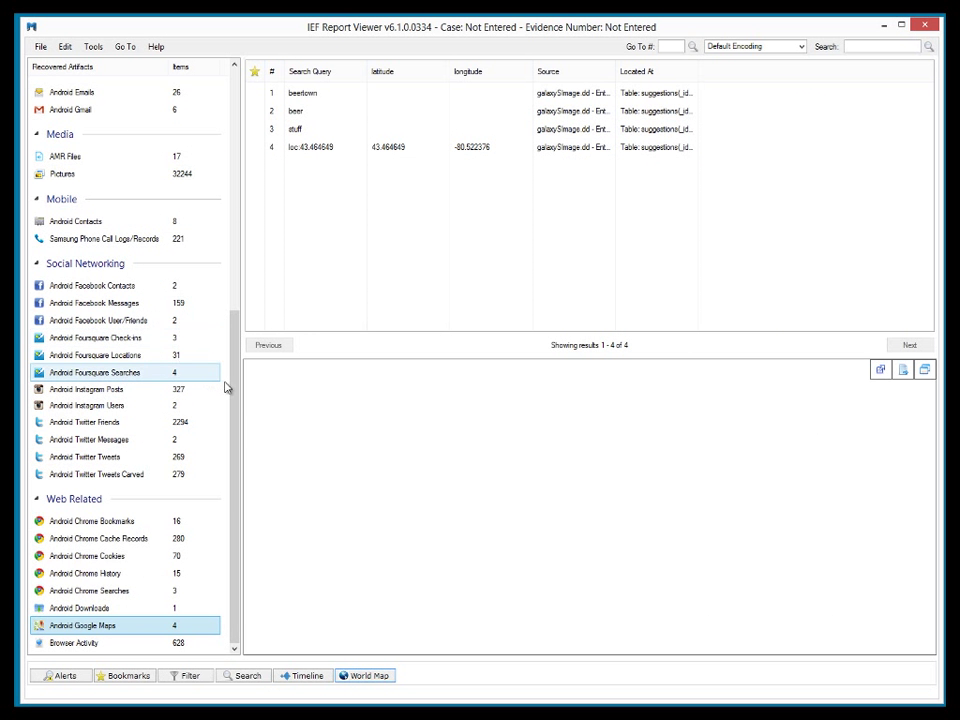
- Show the details of the beertown search, and review the export formats for all artifacts and for Android Google Maps without exporting
left_click_drag(233, 388, 120, 208)
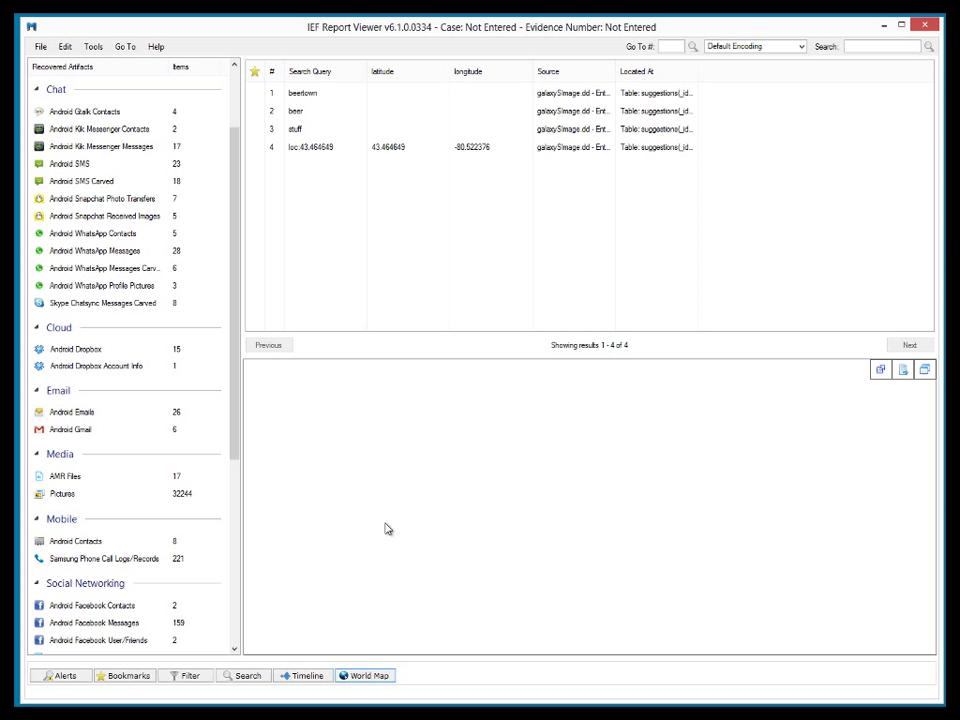
left_click(254, 95)
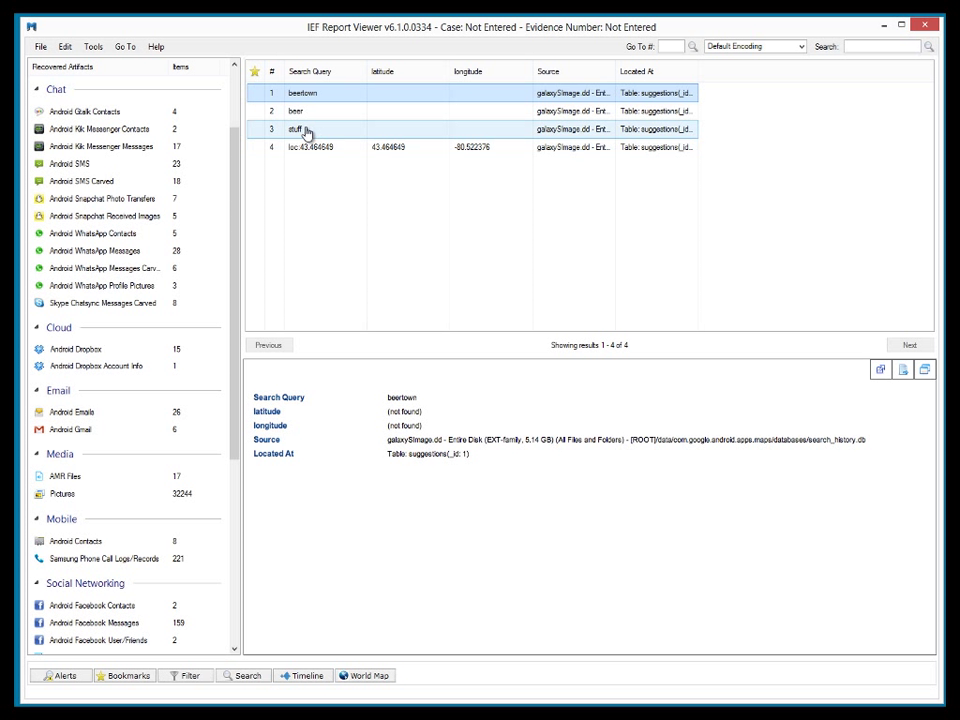
left_click(40, 46)
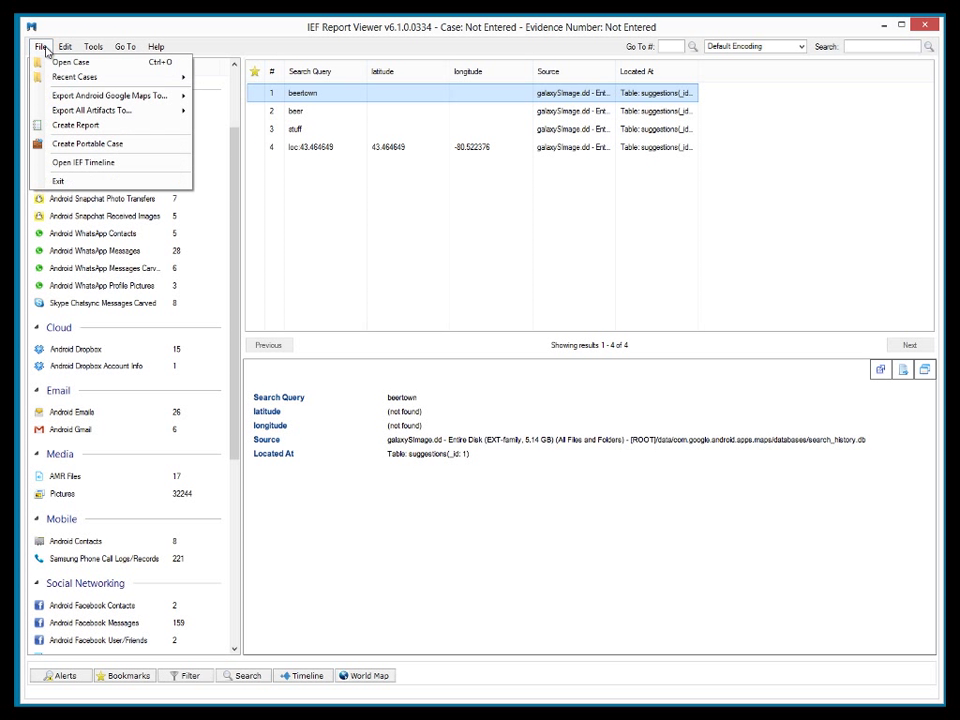
mouse_move(57, 112)
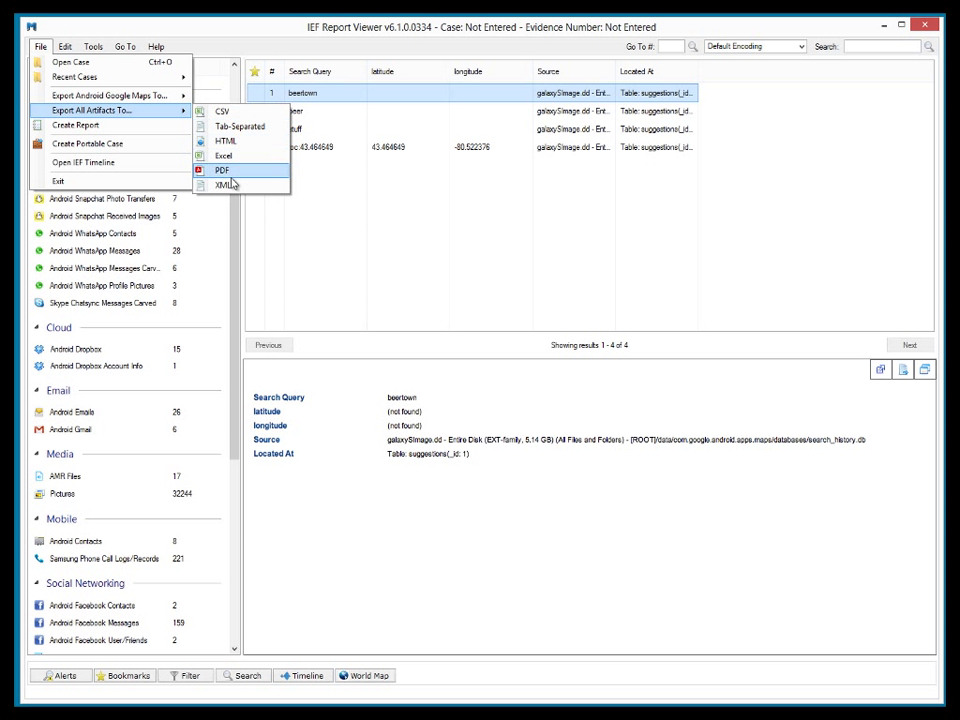
mouse_move(134, 98)
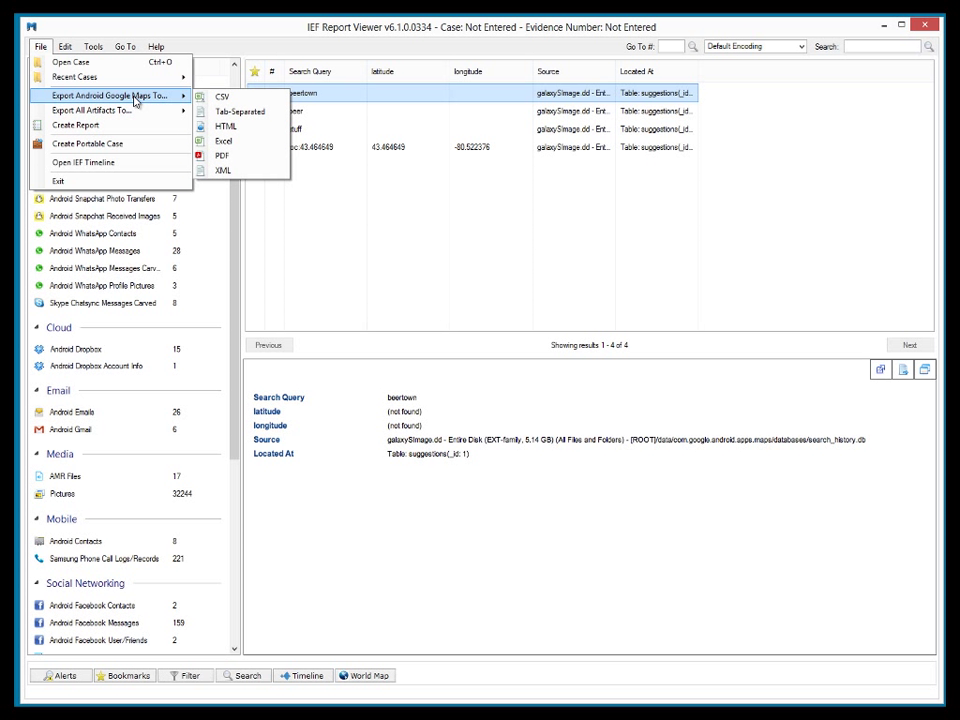
left_click_drag(235, 368, 214, 561)
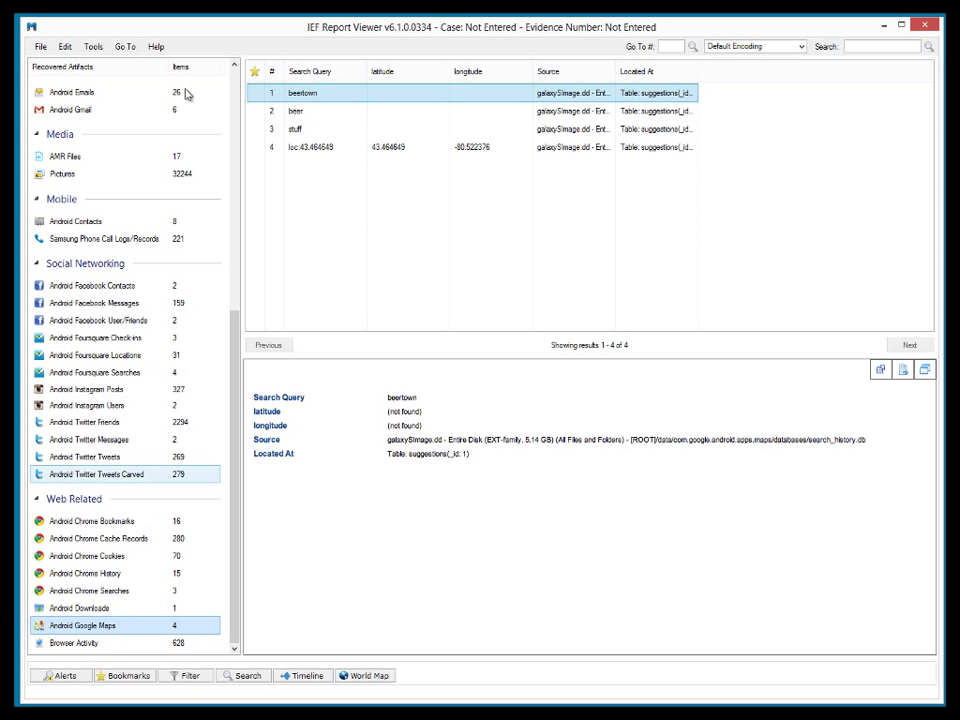
left_click(40, 47)
mouse_move(90, 97)
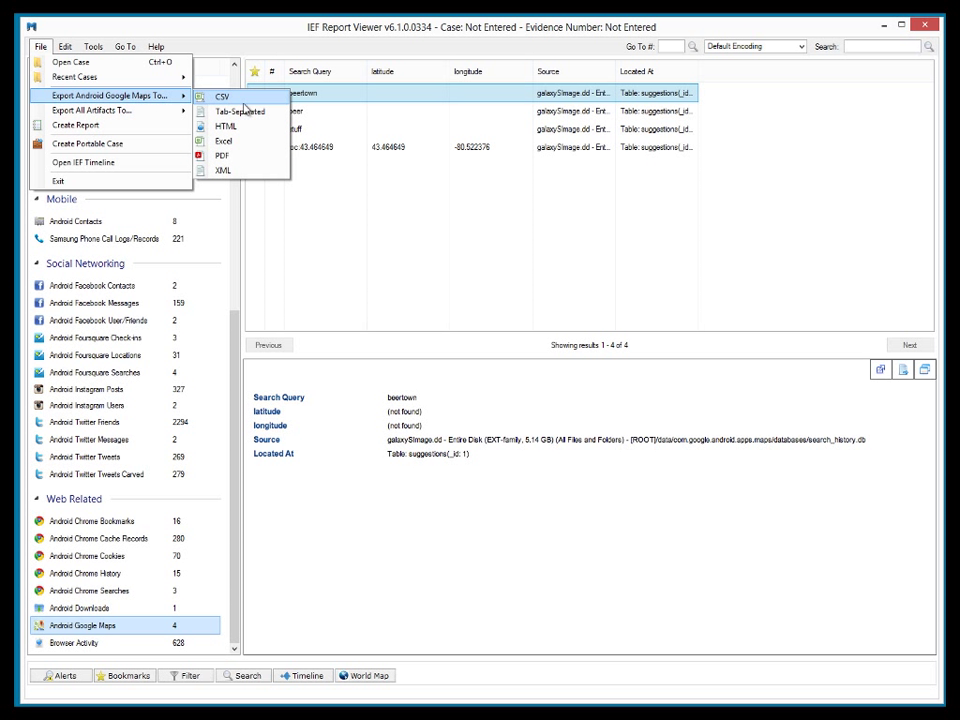
left_click(346, 239)
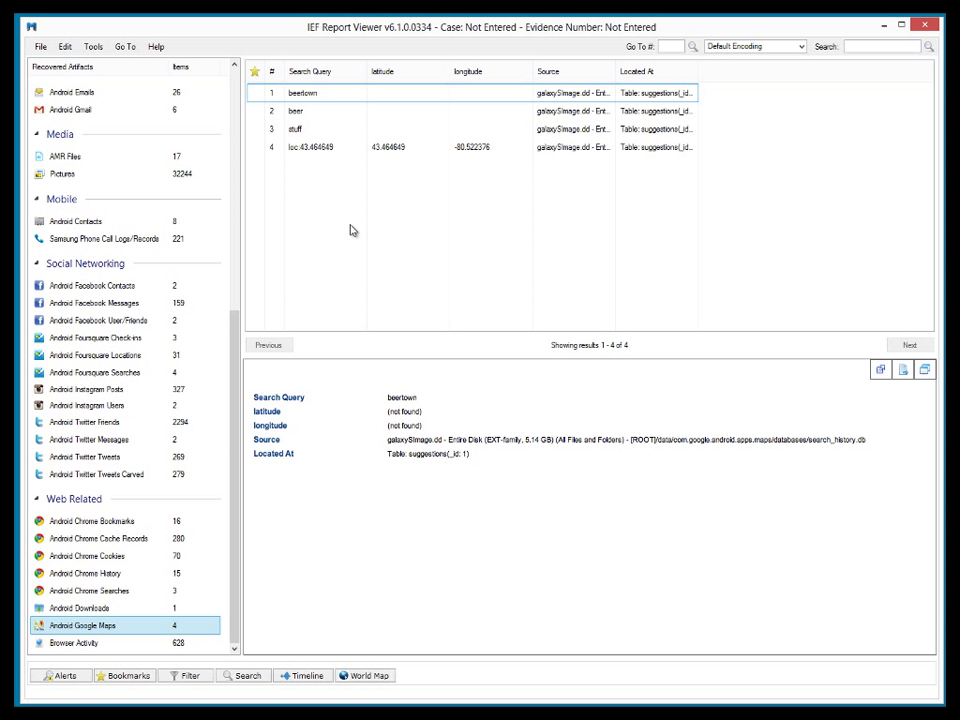